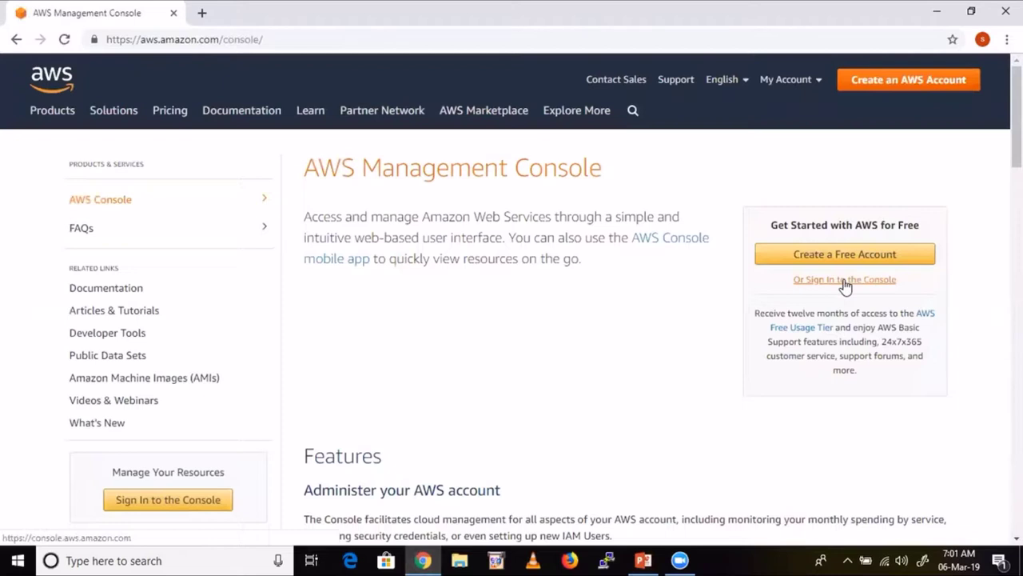
Step: Sign in to the AWS console and open the EC2 running instances page, enlarging the list area to show all instances
click(845, 279)
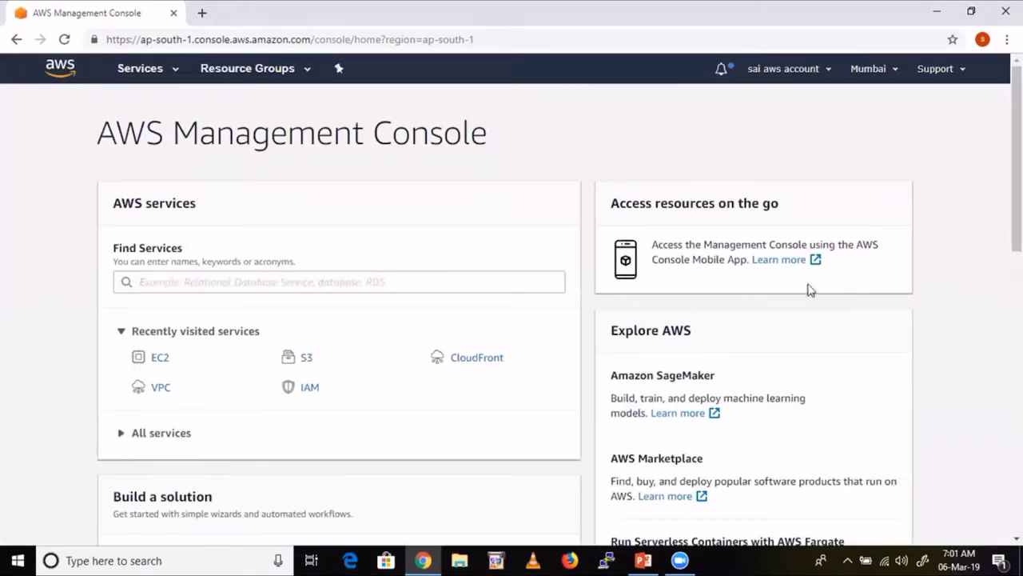
click(163, 361)
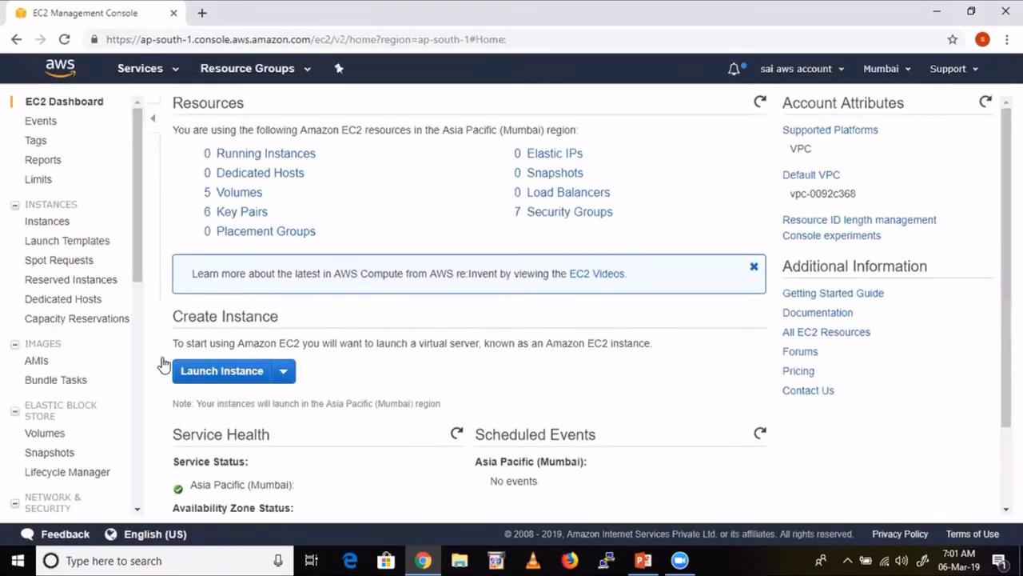
click(252, 155)
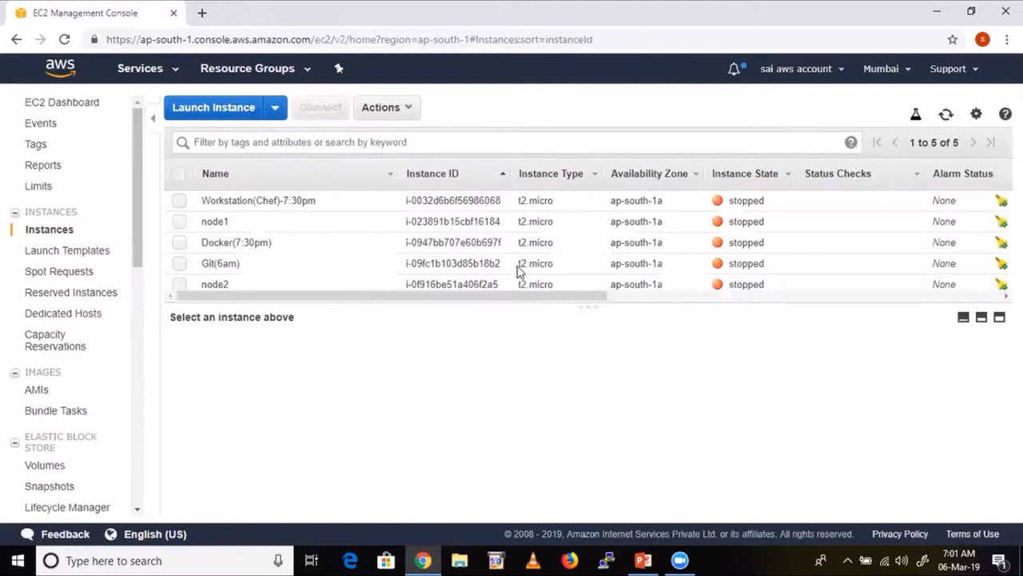
drag(591, 307, 581, 350)
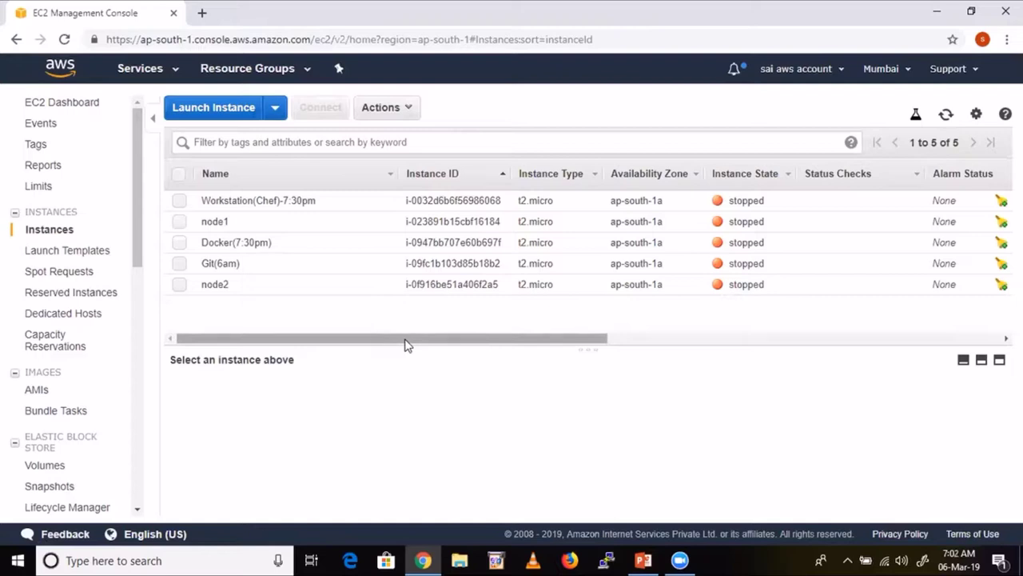
Step: Terminate the Workstation(Chef)-7:30pm, node1 and node2 instances together, confirming the termination
click(180, 206)
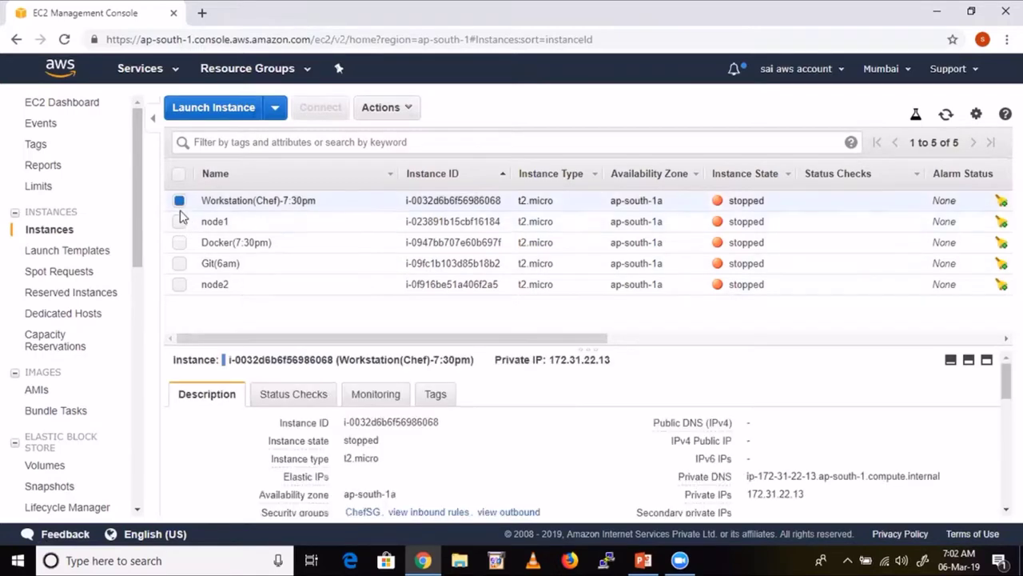
click(180, 223)
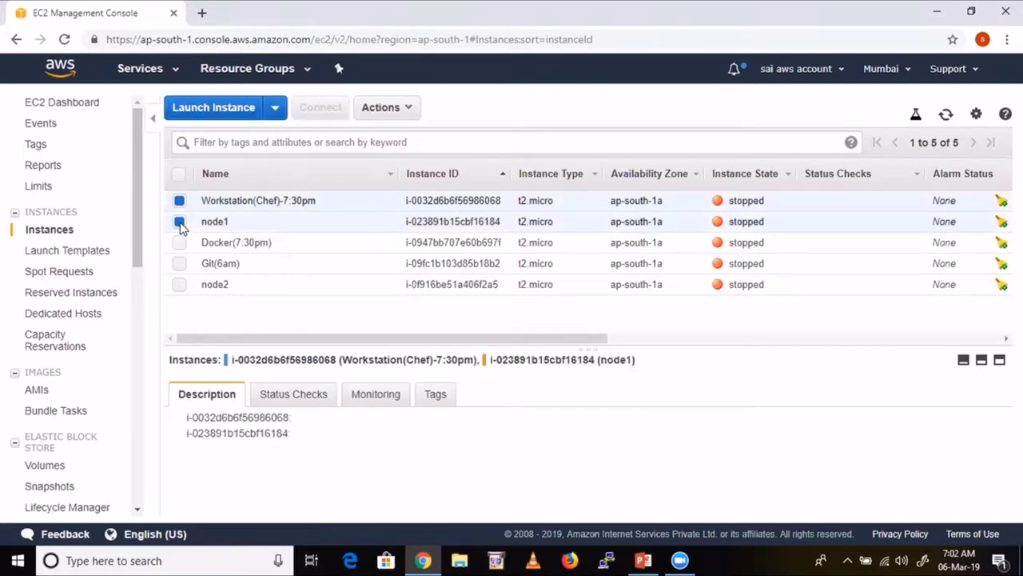
click(180, 287)
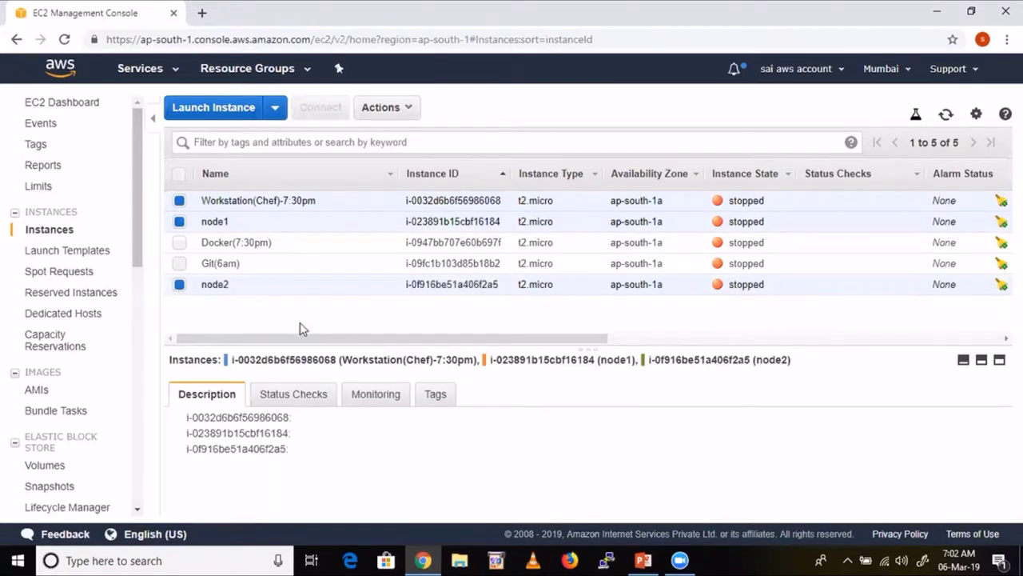
click(409, 110)
mouse_move(424, 209)
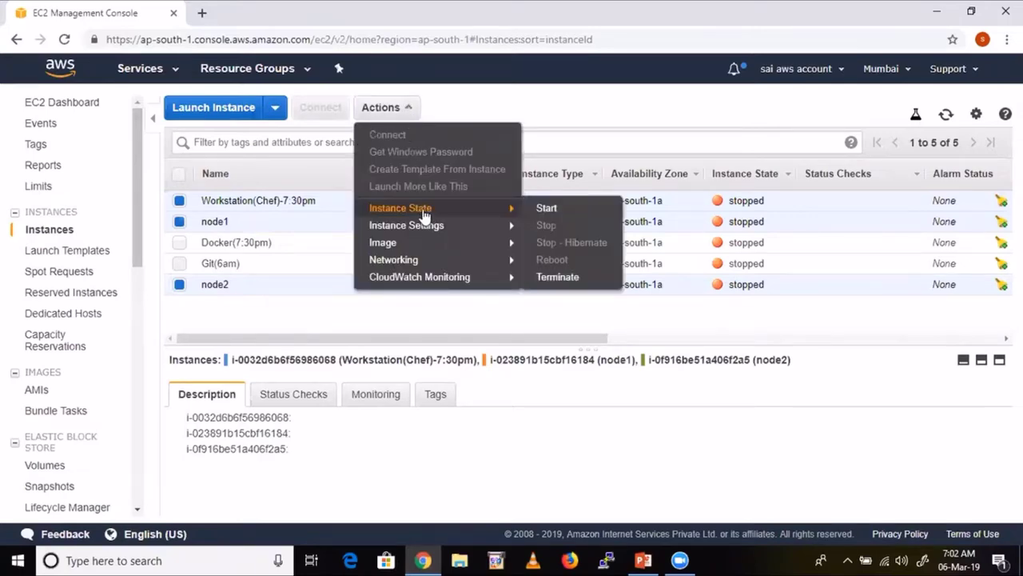
click(557, 277)
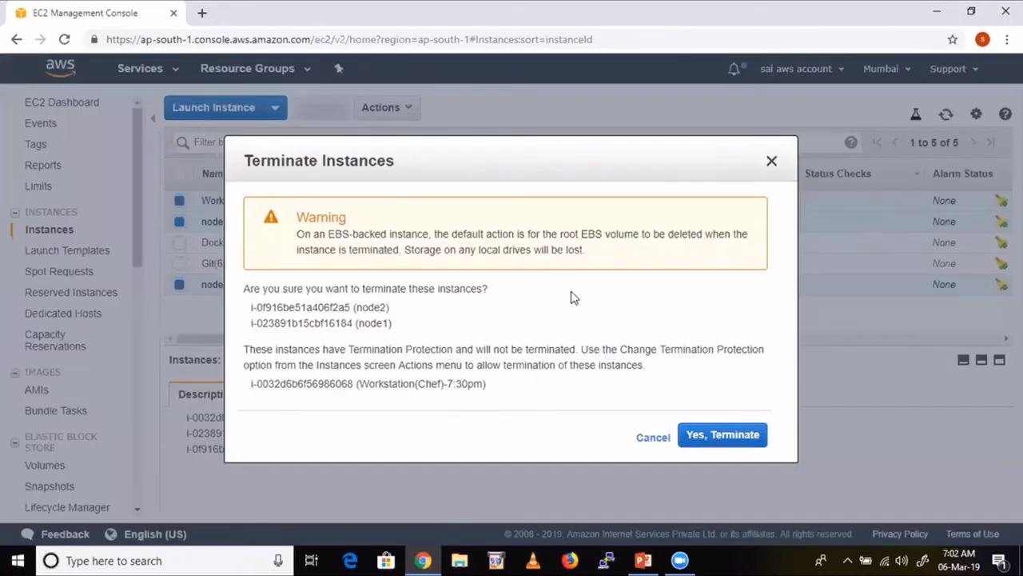
click(704, 434)
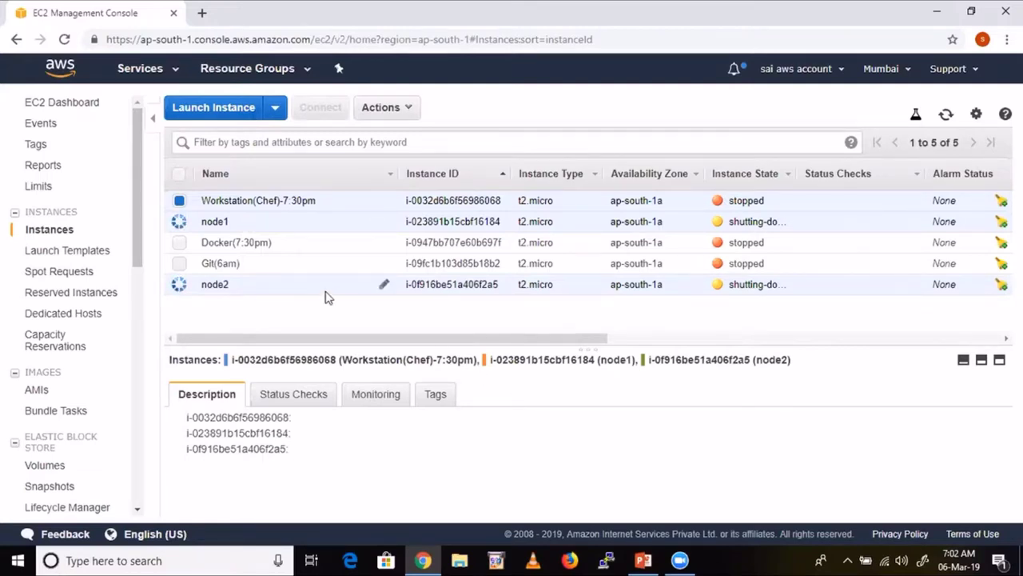
Step: Reselect Workstation(Chef)-7:30pm and try to terminate it again together with node1 and node2
click(180, 201)
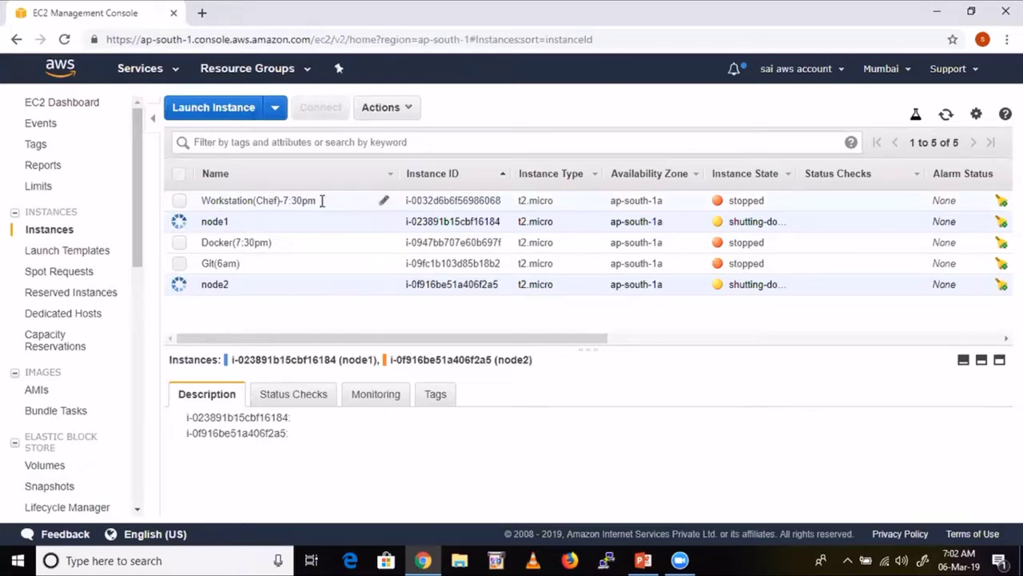
click(179, 203)
click(414, 112)
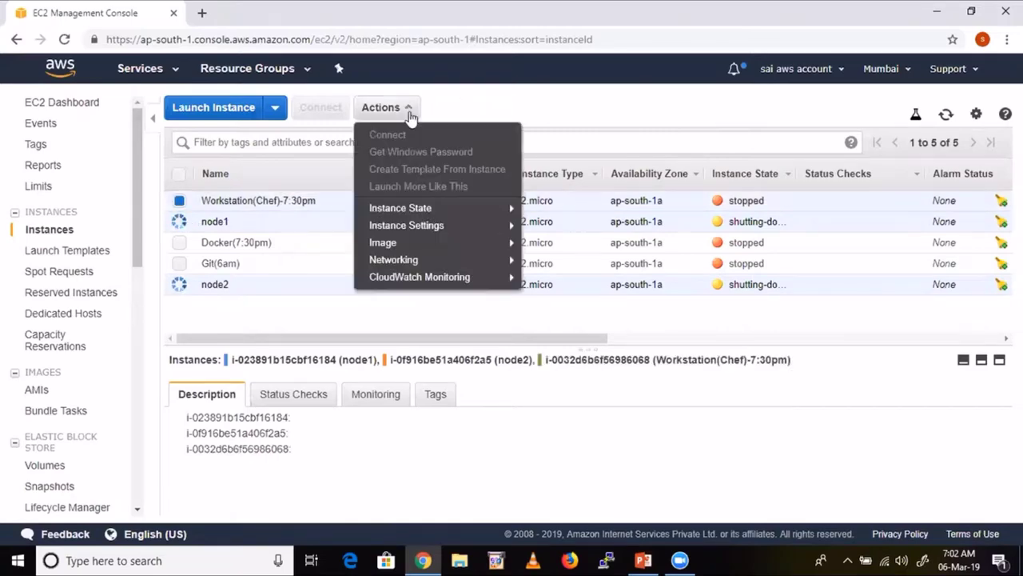
mouse_move(451, 216)
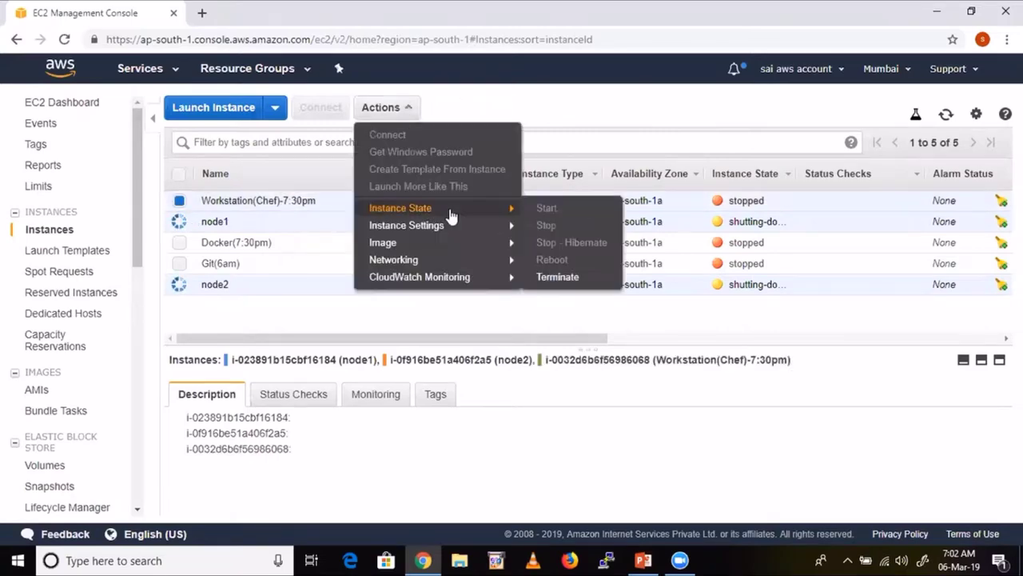
click(558, 277)
click(724, 438)
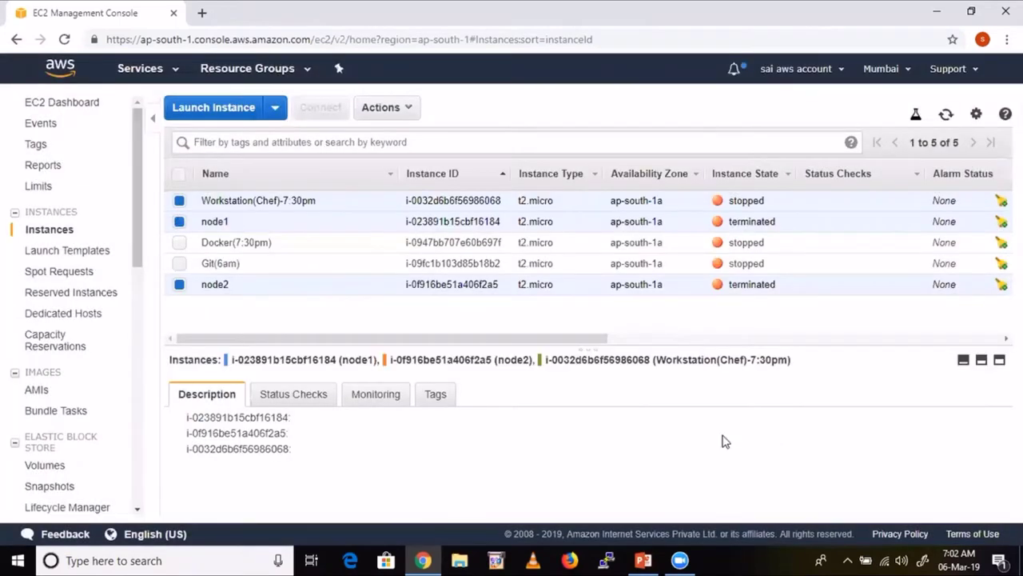
Step: Remove node1 and node2 from the selection so that only Workstation(Chef)-7:30pm is selected
click(179, 221)
click(179, 284)
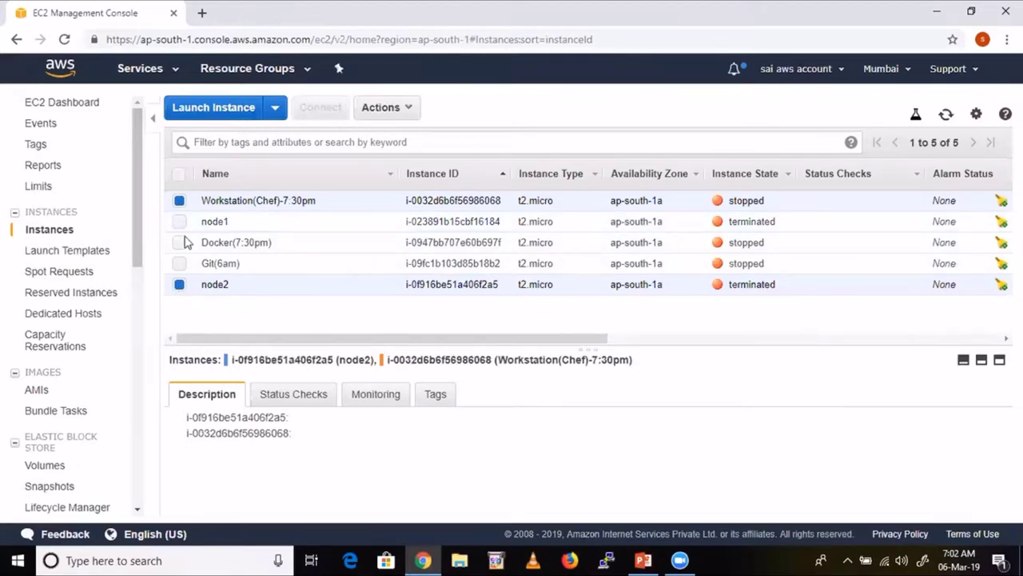
click(387, 107)
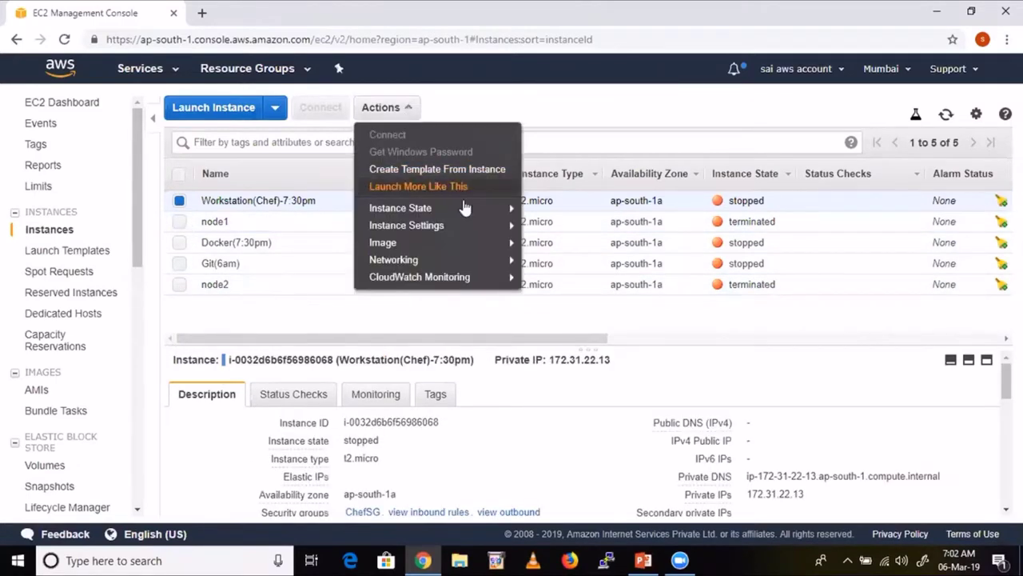
mouse_move(460, 208)
click(550, 275)
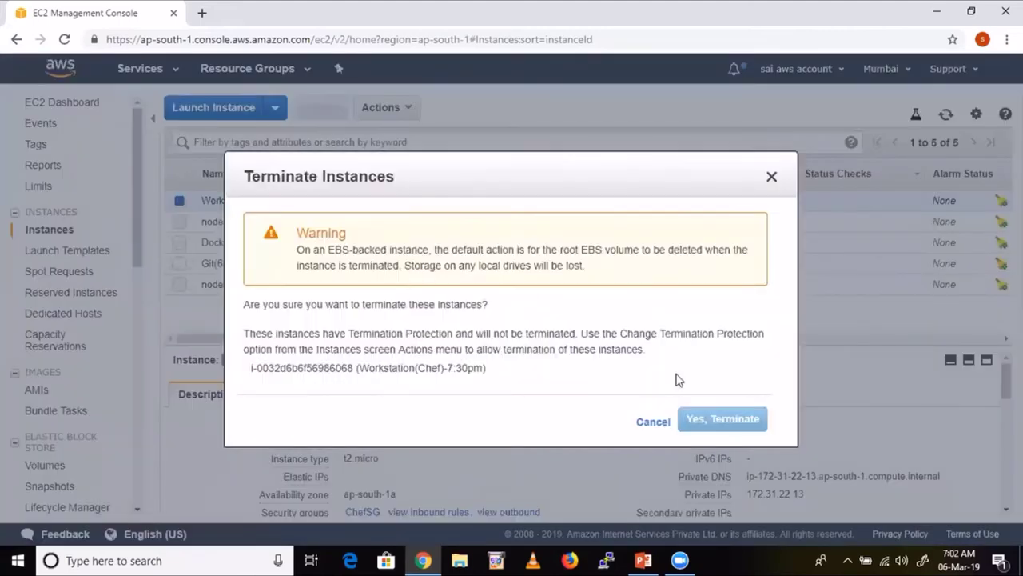
click(772, 180)
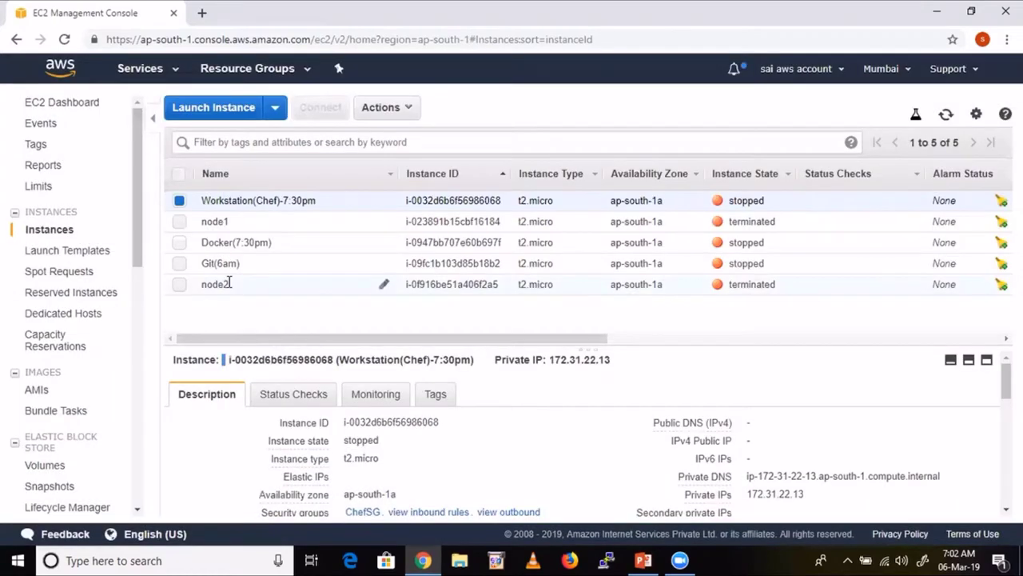
click(392, 111)
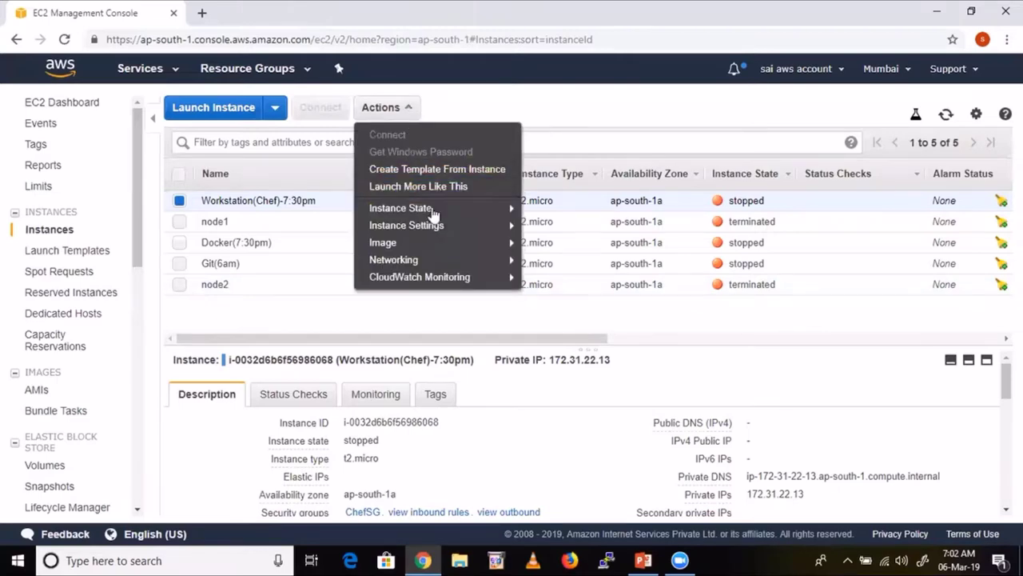
mouse_move(433, 216)
click(563, 277)
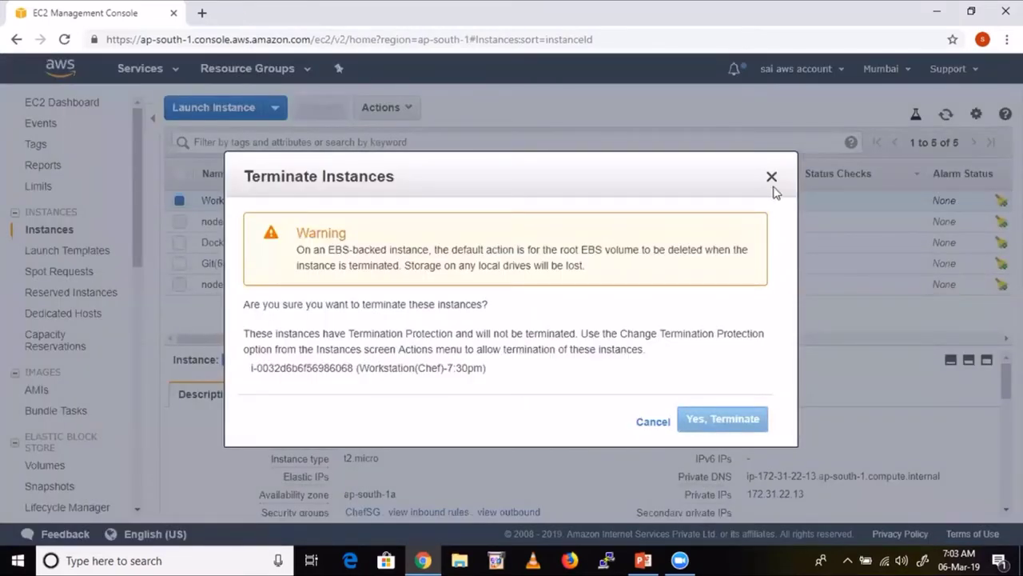
click(771, 179)
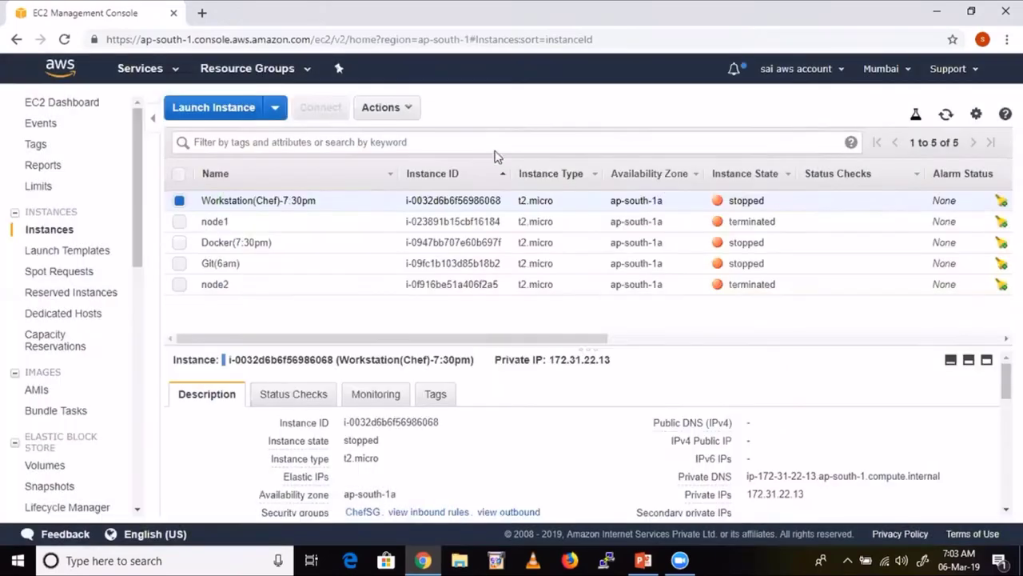
Step: Disable termination protection for the Workstation(Chef)-7:30pm instance
click(414, 116)
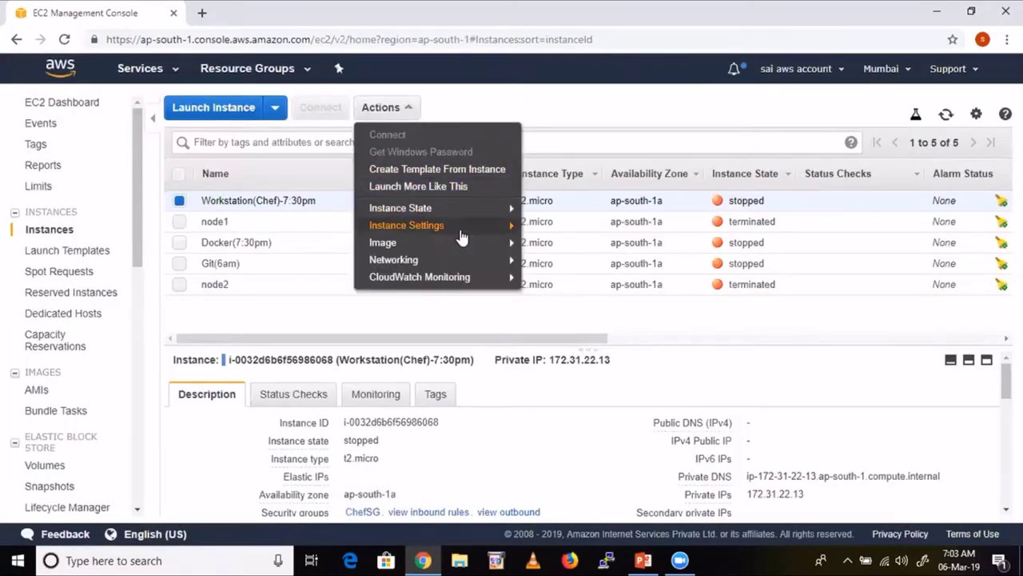
mouse_move(462, 230)
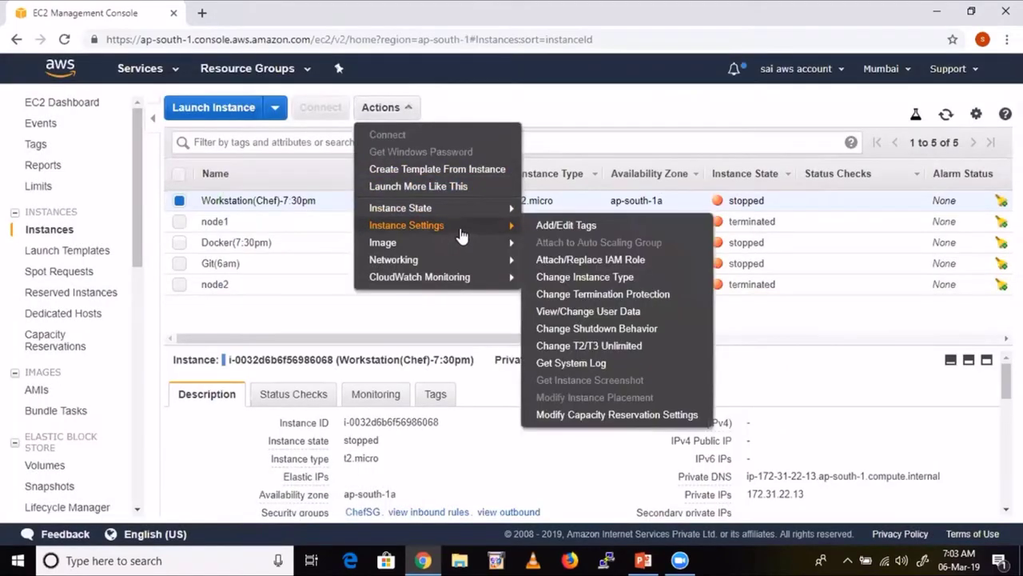
click(602, 296)
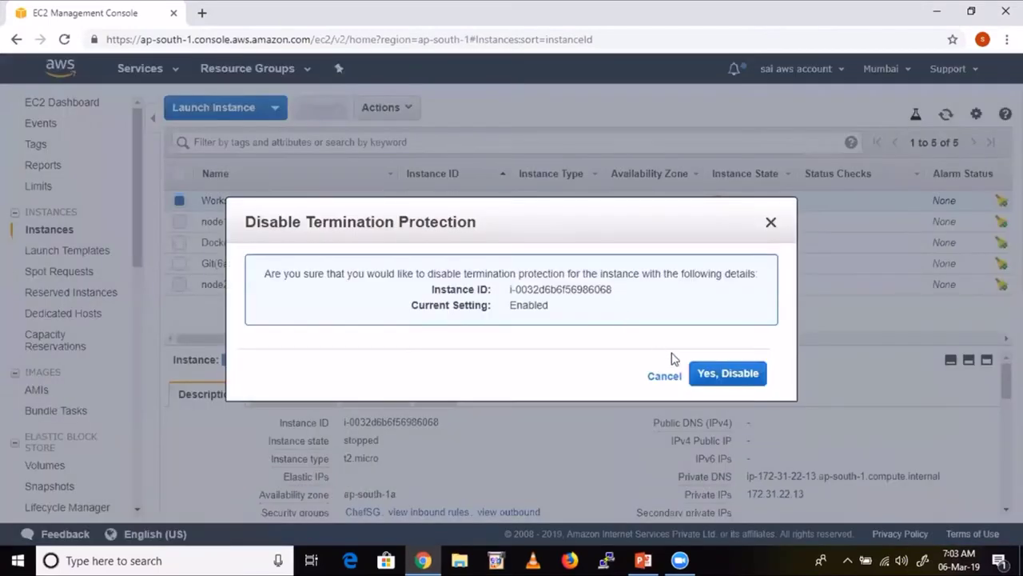
click(731, 378)
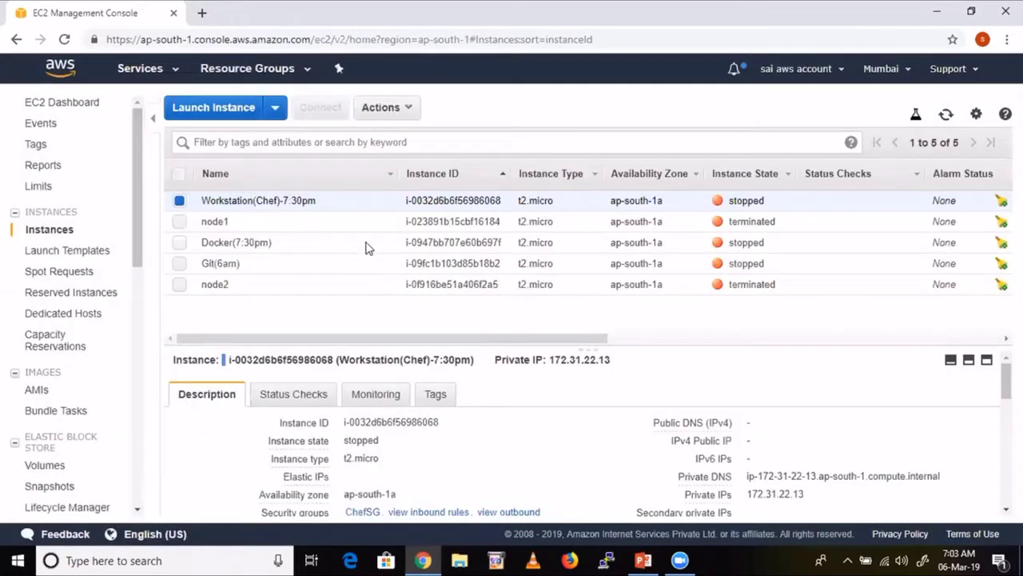
Step: Terminate the Workstation(Chef)-7:30pm instance and confirm the termination
click(409, 107)
mouse_move(424, 208)
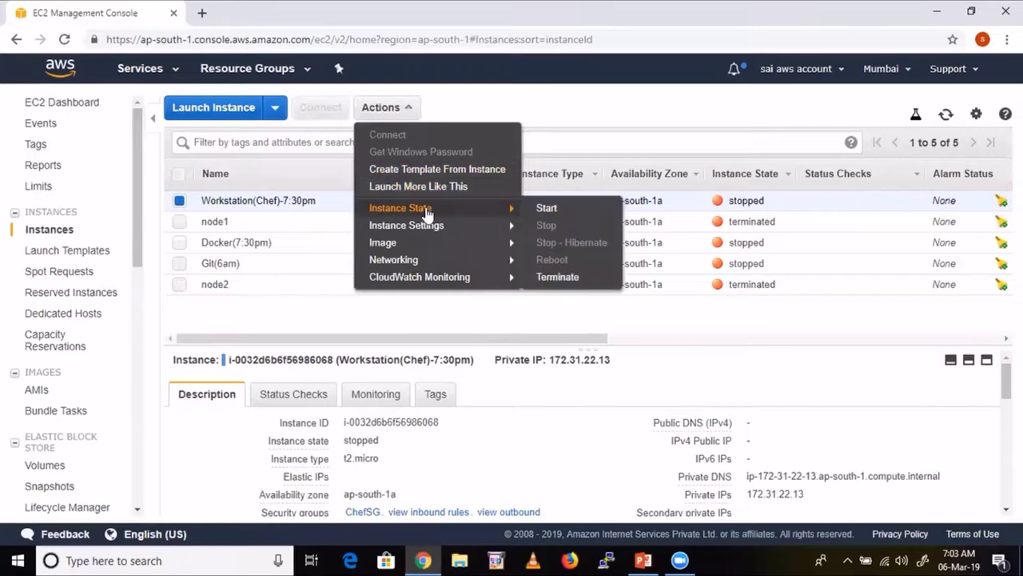
click(571, 278)
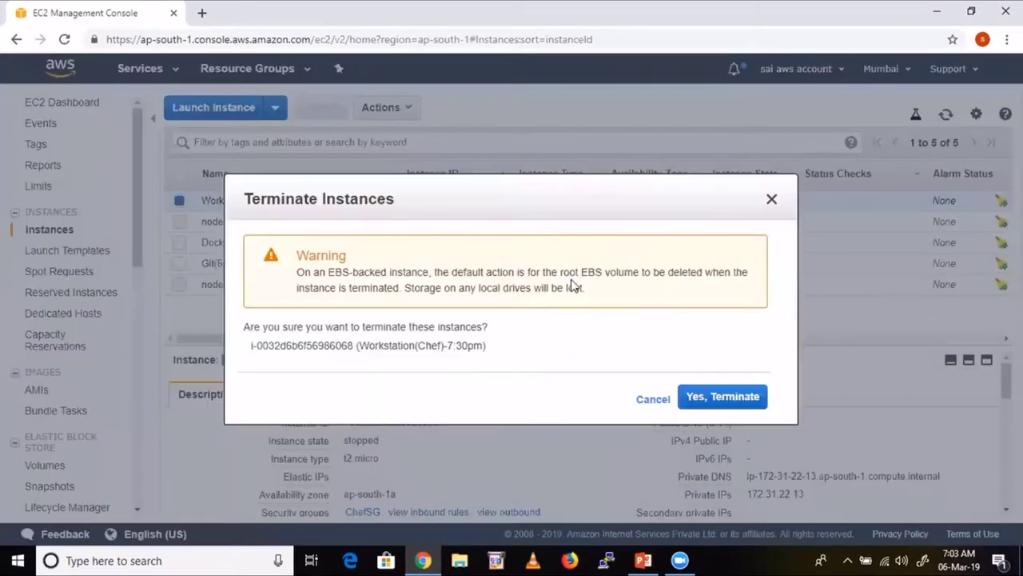
click(700, 396)
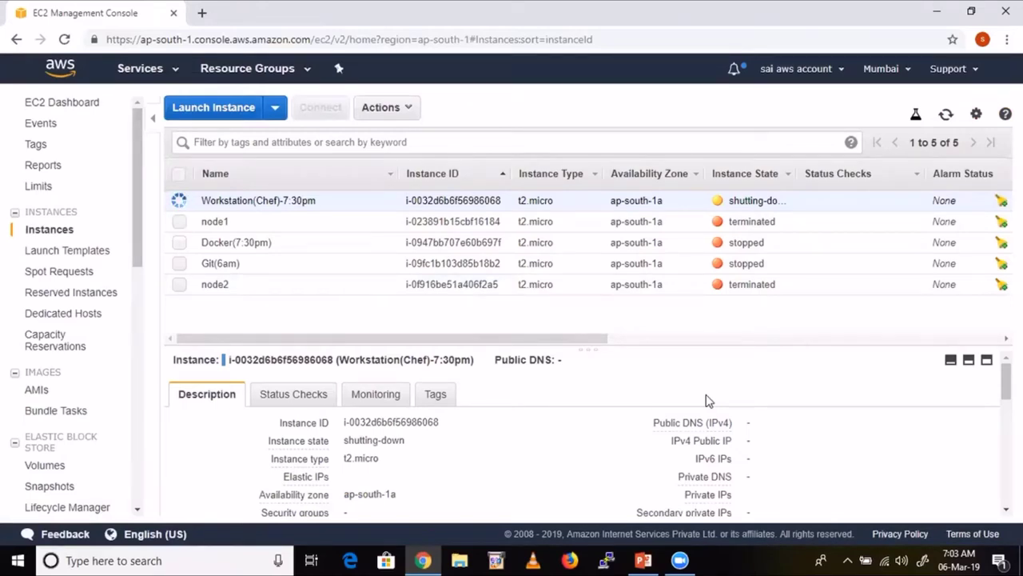
click(409, 111)
mouse_move(456, 210)
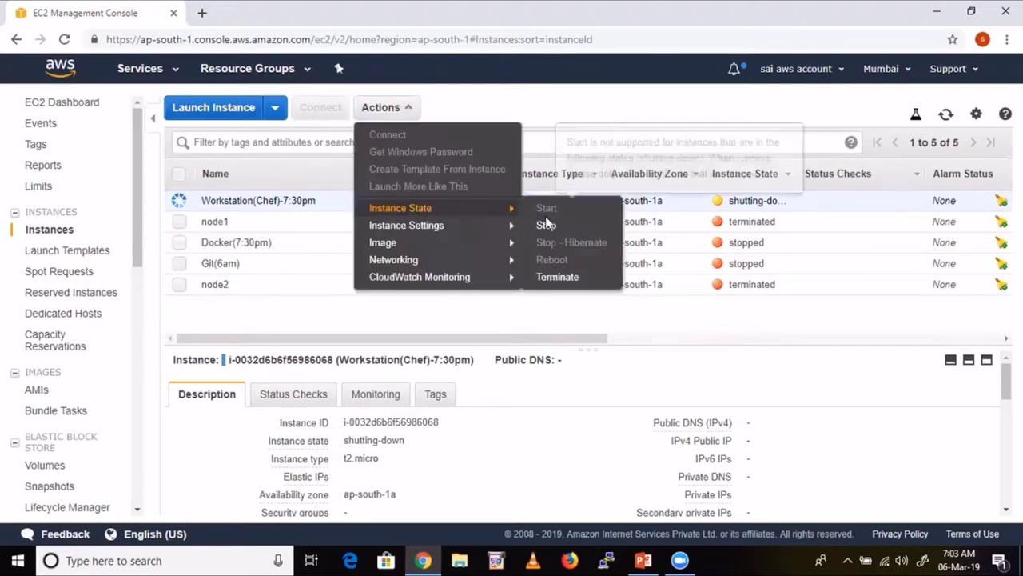
click(571, 309)
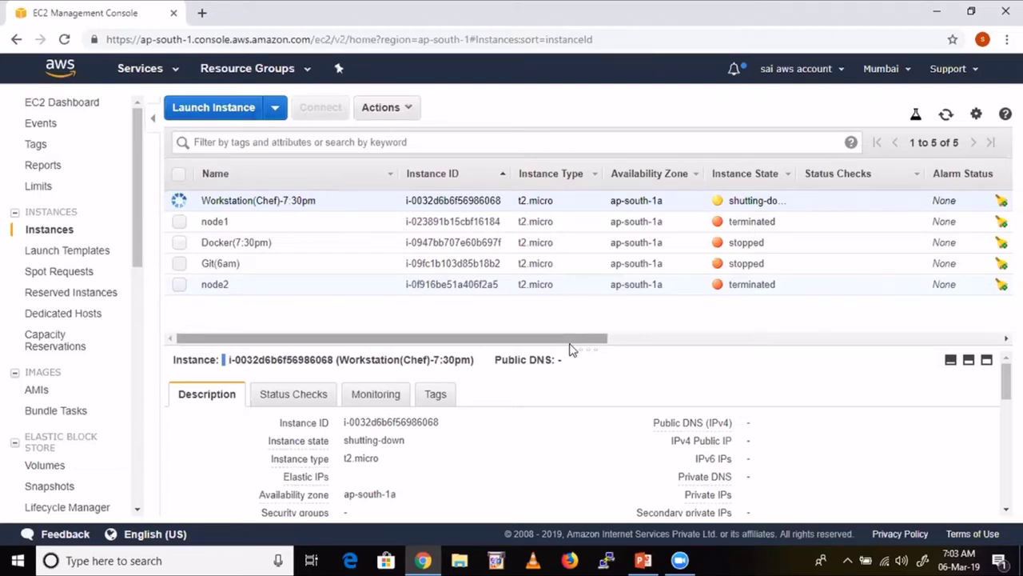
Step: Refresh the instance list and start launching an Amazon Linux 2 AMI instance as t2.micro, keeping default details and storage up to Add Tags
click(946, 115)
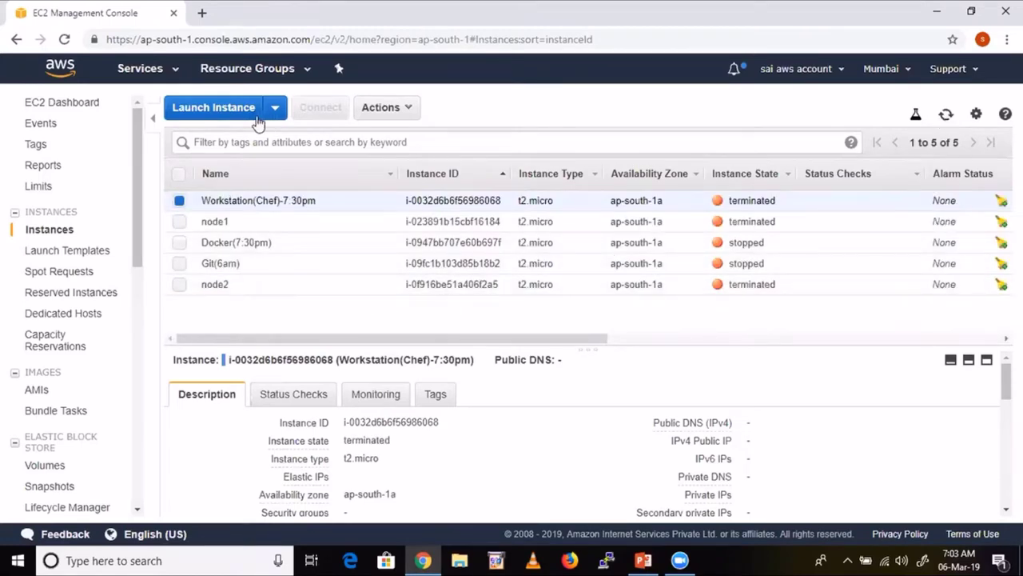
click(227, 116)
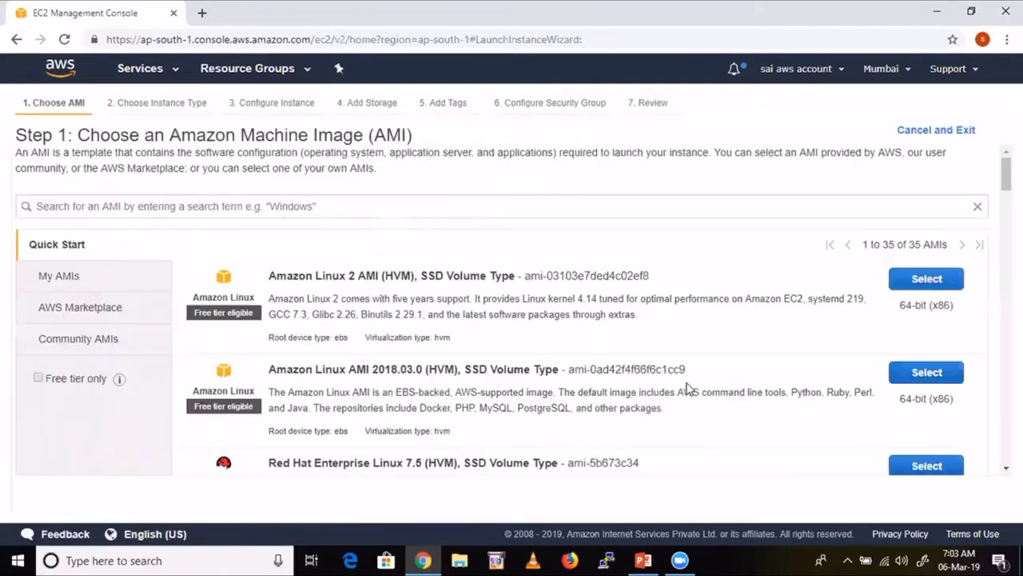
click(929, 278)
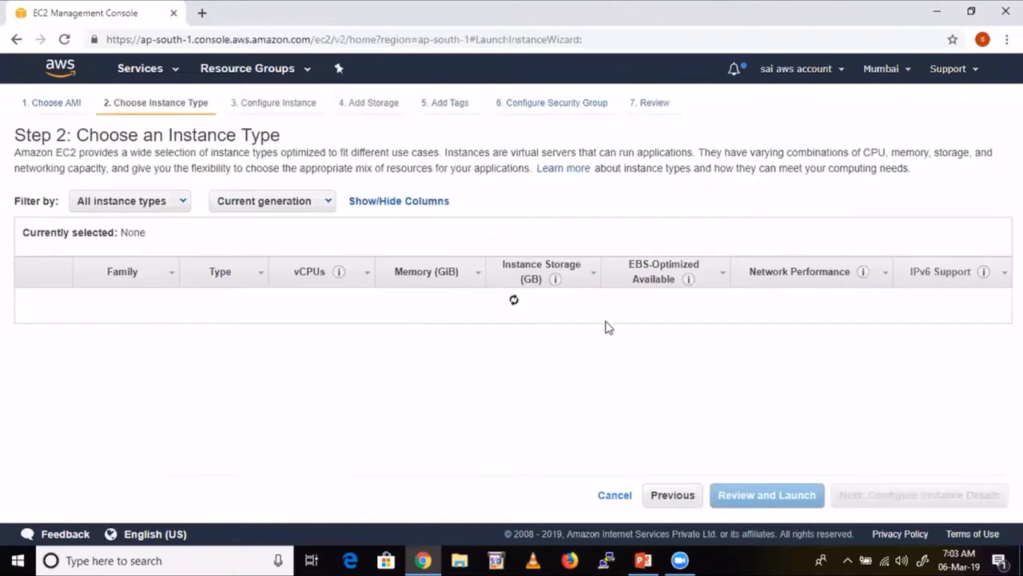
click(897, 505)
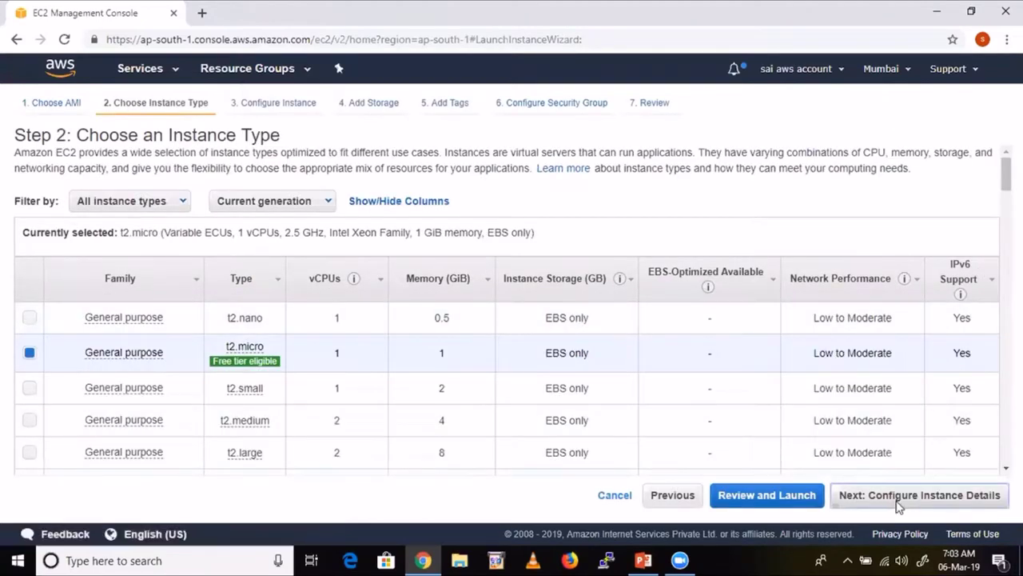
click(981, 497)
click(995, 500)
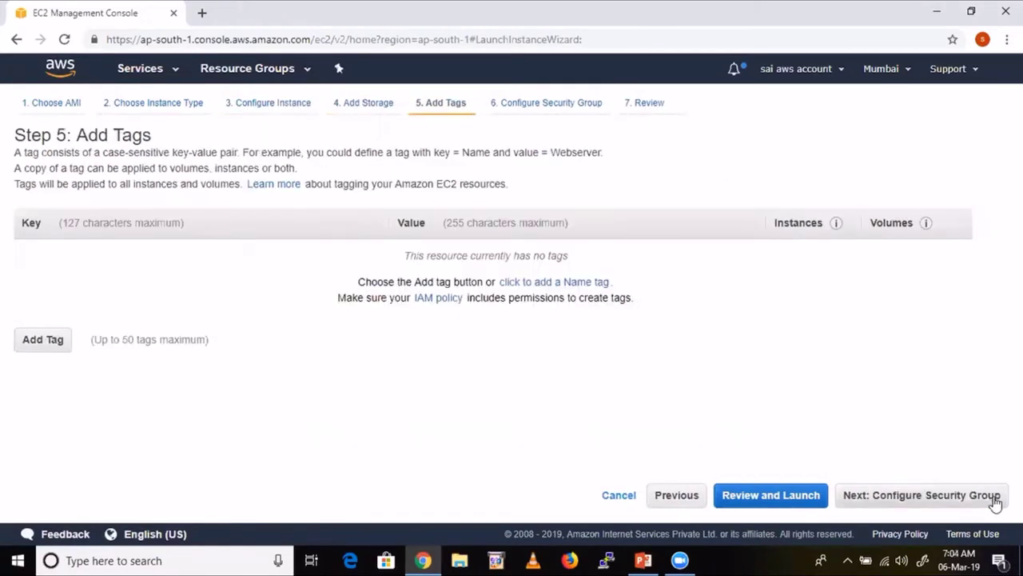
Step: Add a Name tag with the value Workstation(Chef)-6am to the new instance
click(568, 289)
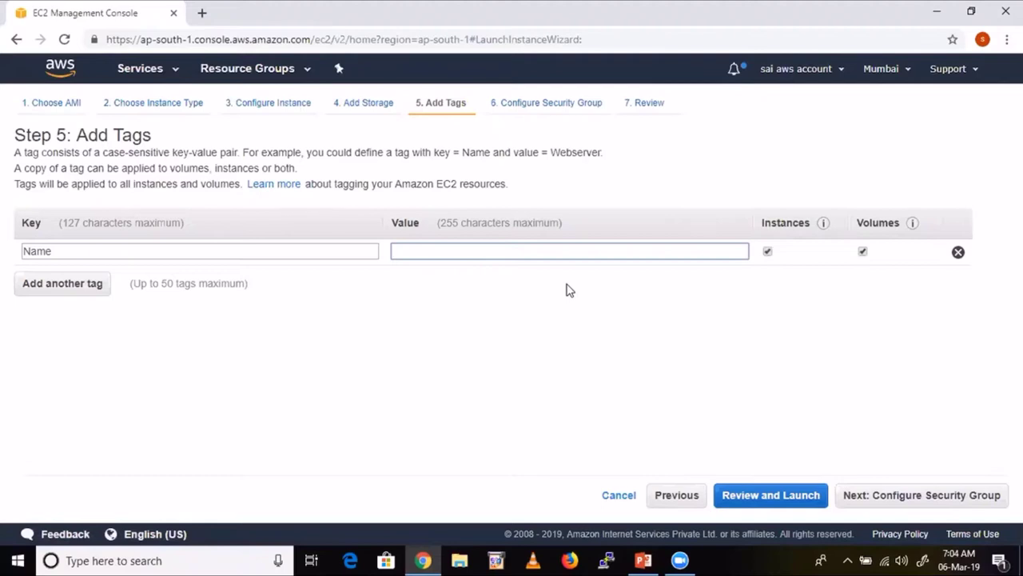
text(Ch)
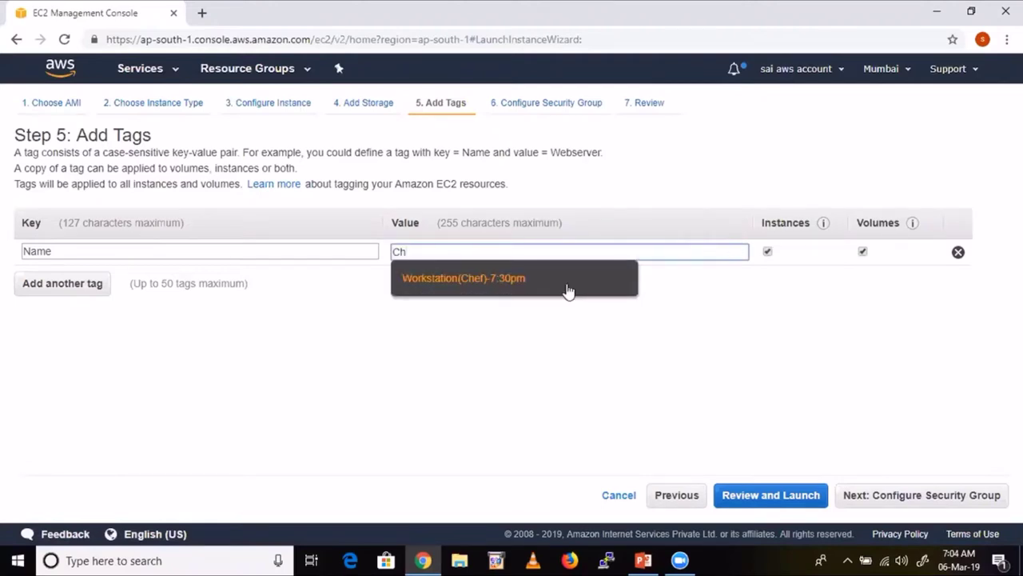
click(503, 282)
click(503, 252)
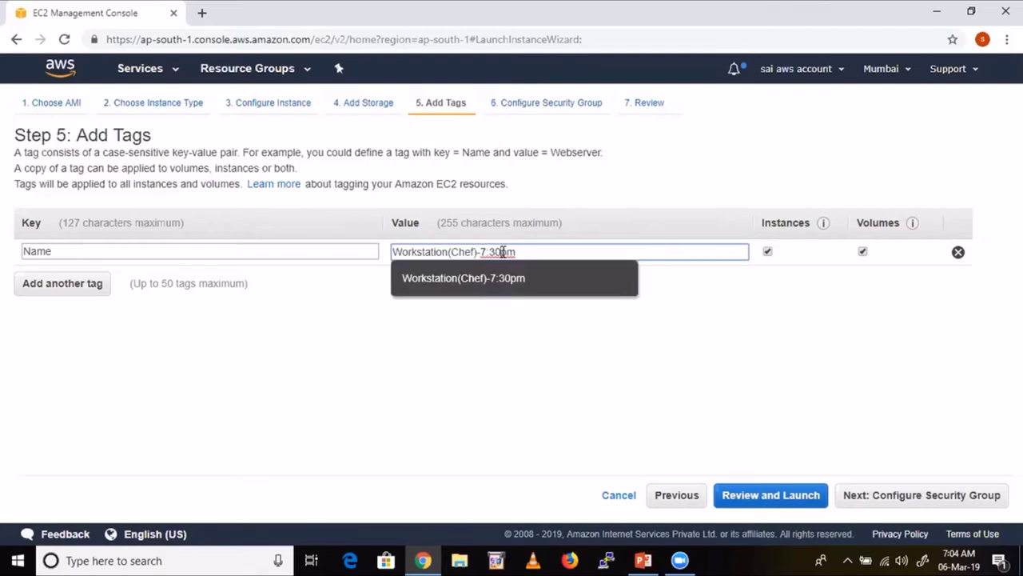
key(BackSpace)
key(BackSpace)
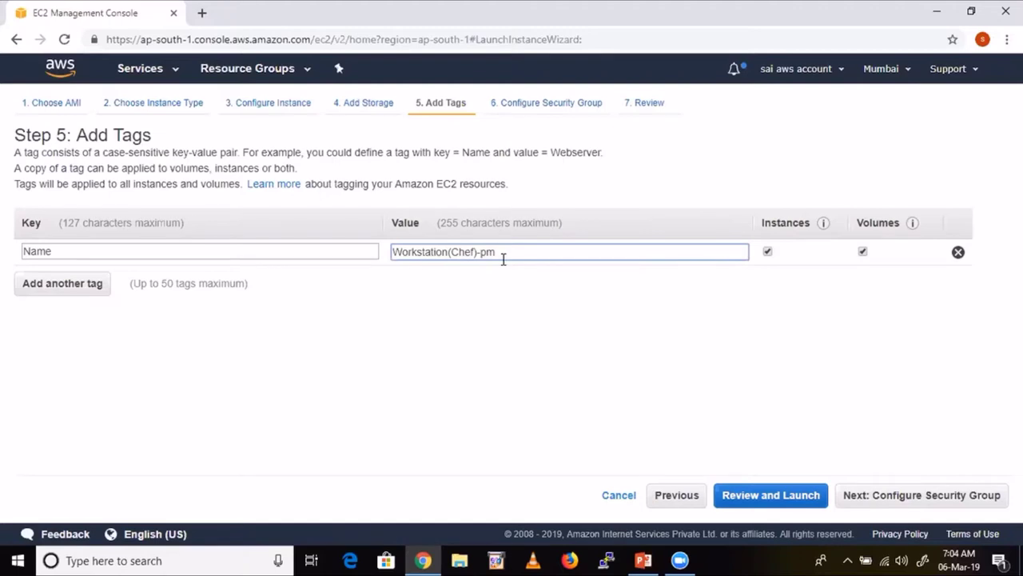
text(6am)
key(Delete)
Step: Assign the existing ChefSG security group to the instance, check its inbound rules and continue to the launch review
click(905, 496)
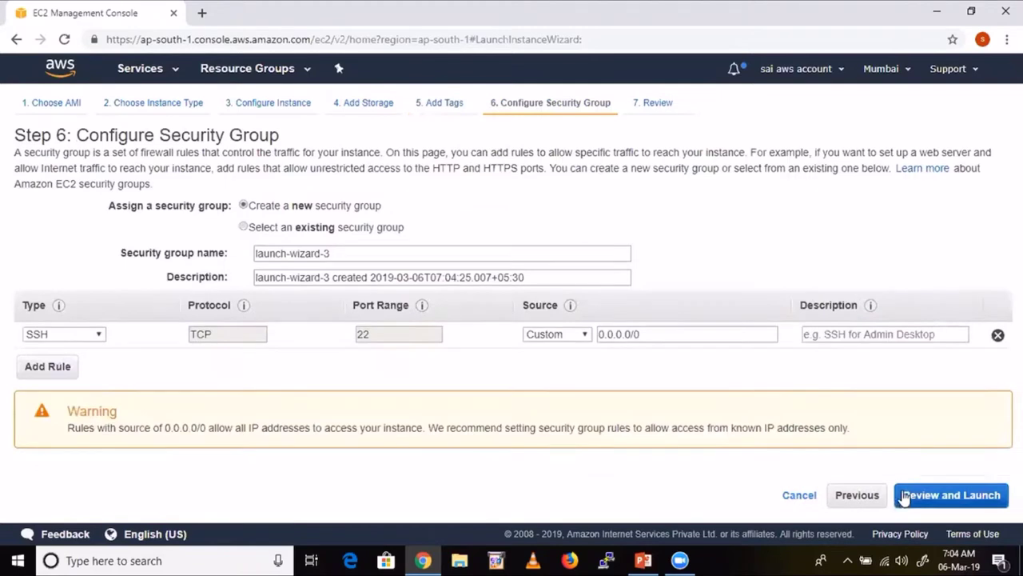
click(243, 228)
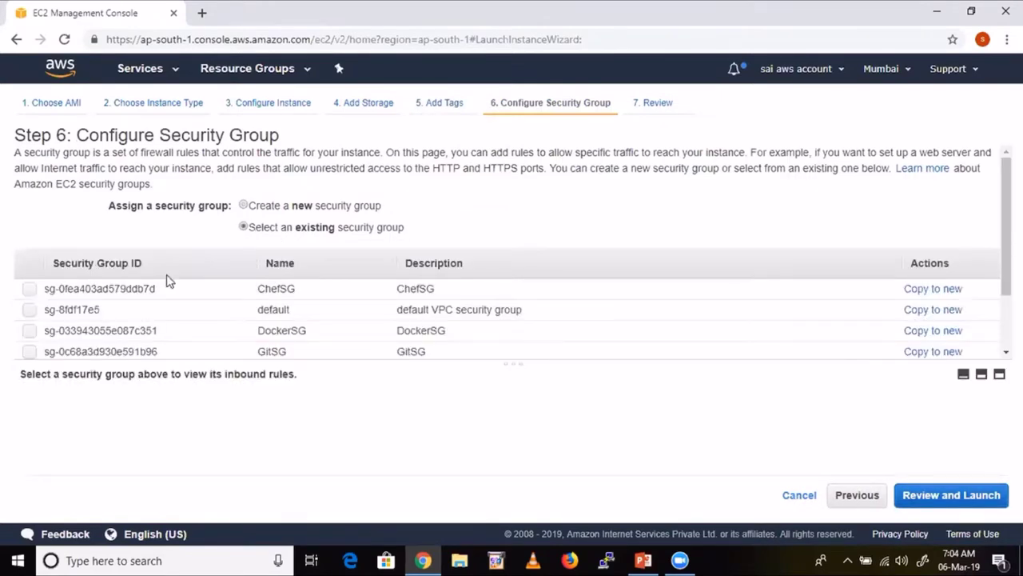
click(28, 290)
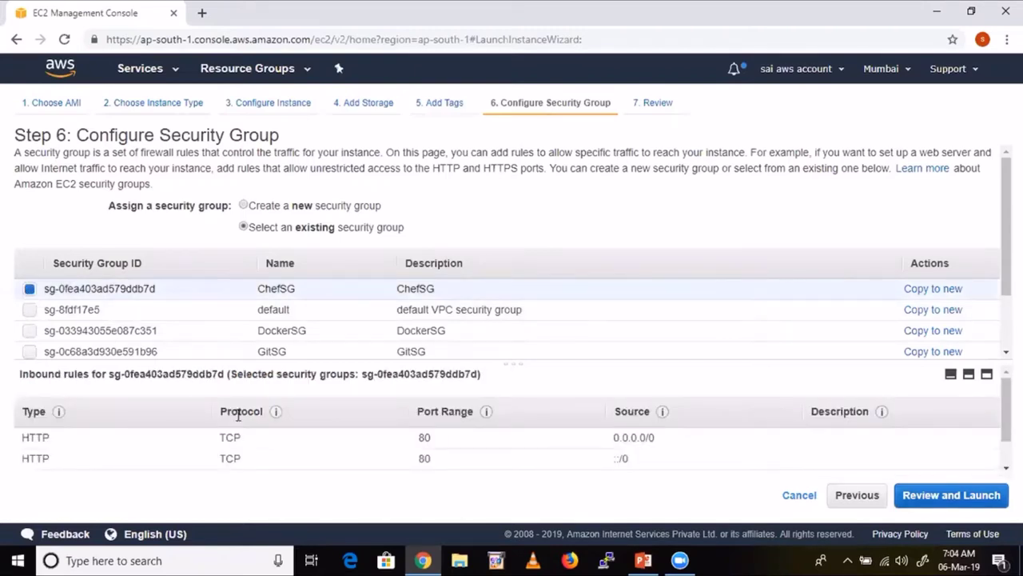
scroll(244, 445, down, 1)
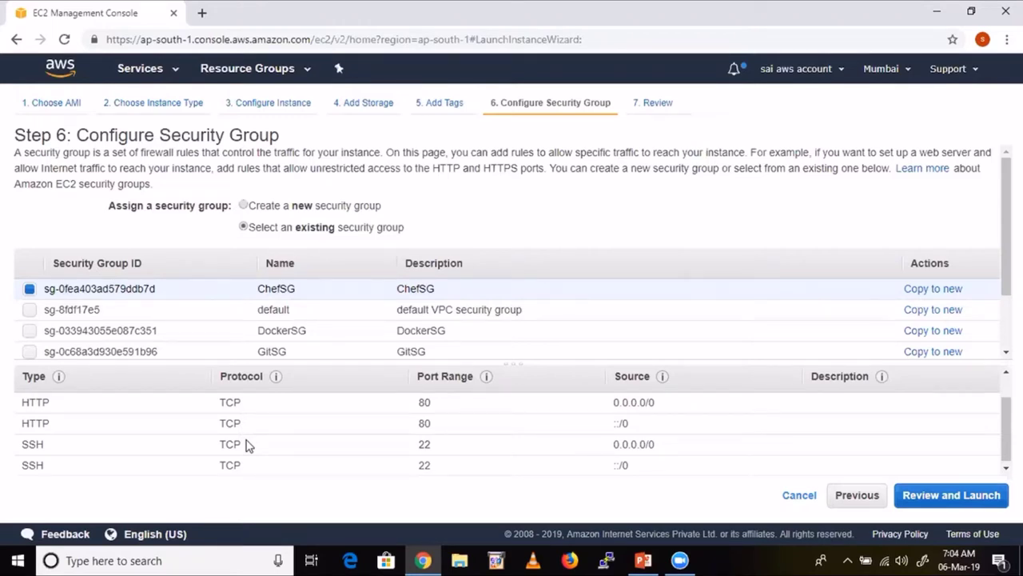
click(967, 499)
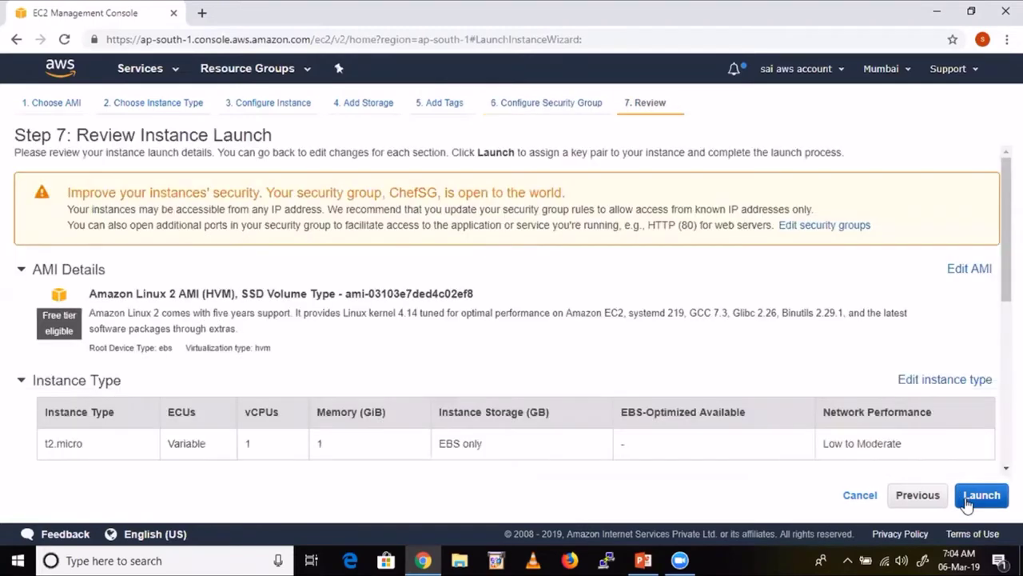
Step: Launch the instance with the existing chef key pair, acknowledging access to the private key file
click(978, 497)
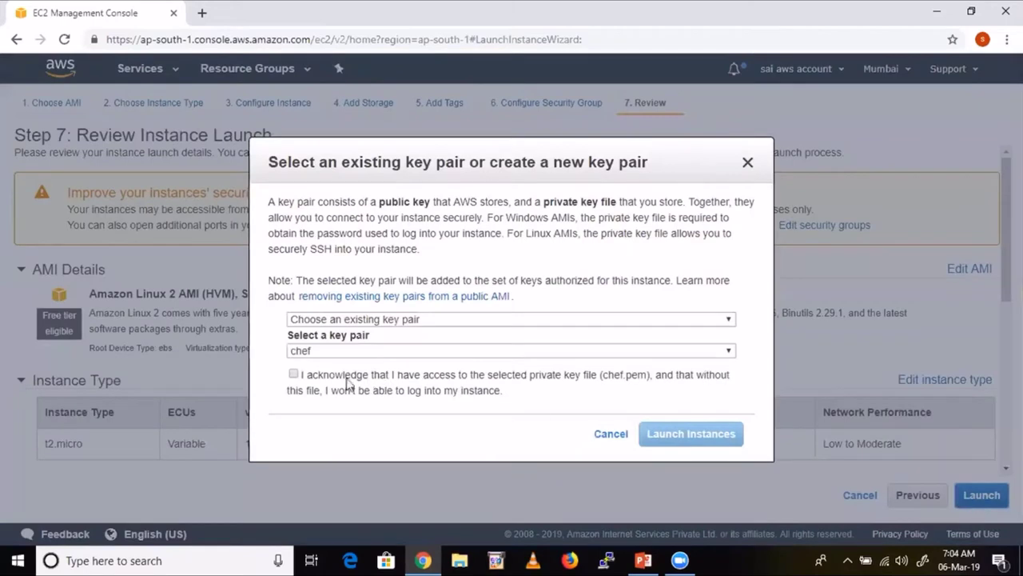
click(293, 374)
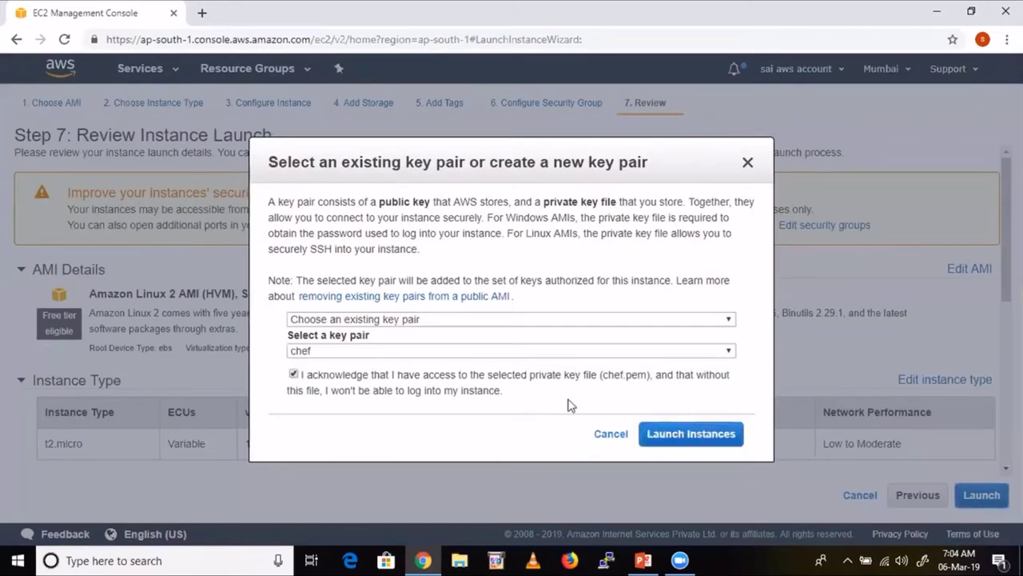
click(666, 438)
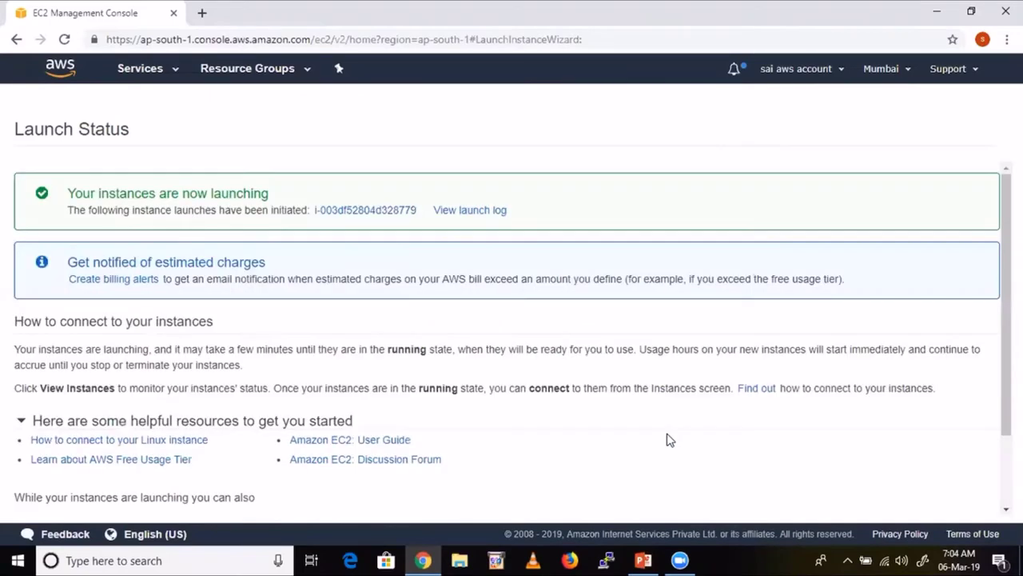
Step: Open the newly launched instance in the instance list and refresh its state repeatedly
click(373, 216)
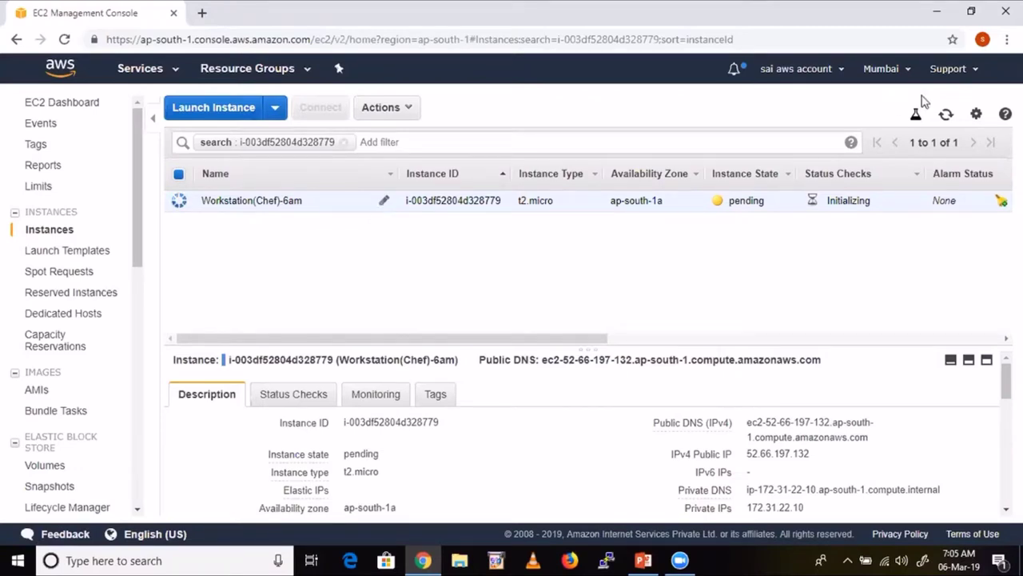
click(945, 116)
click(946, 117)
click(946, 118)
click(946, 118)
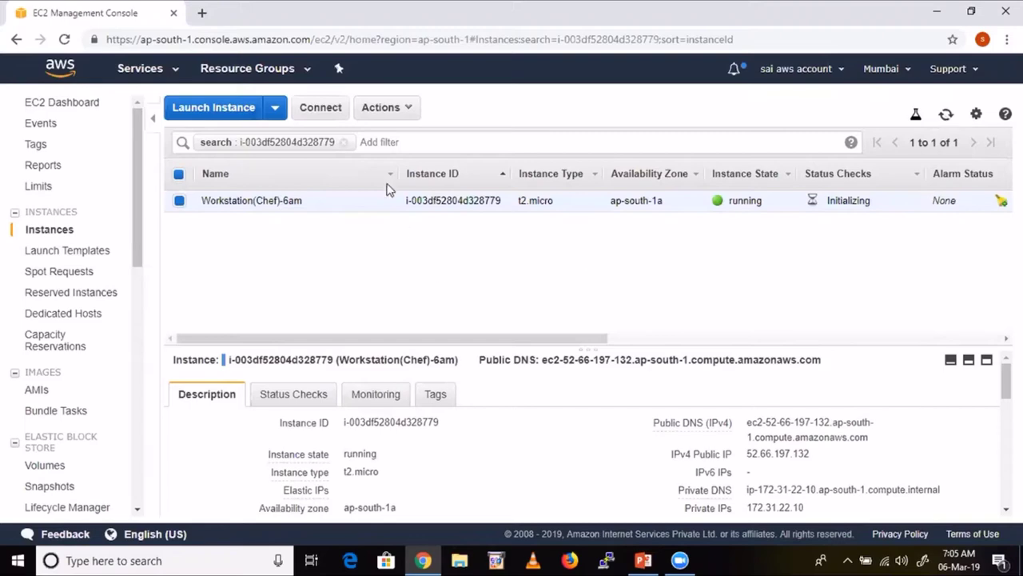
Step: Copy the ec2-user@ address from the instance's connection instructions and enter it as the host name in PuTTY
click(336, 117)
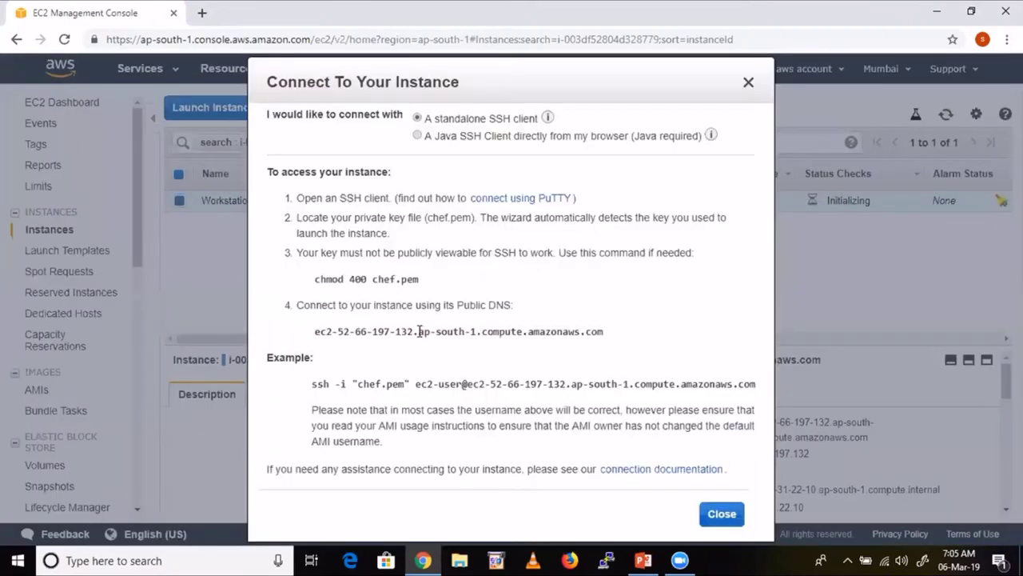
drag(416, 384, 754, 383)
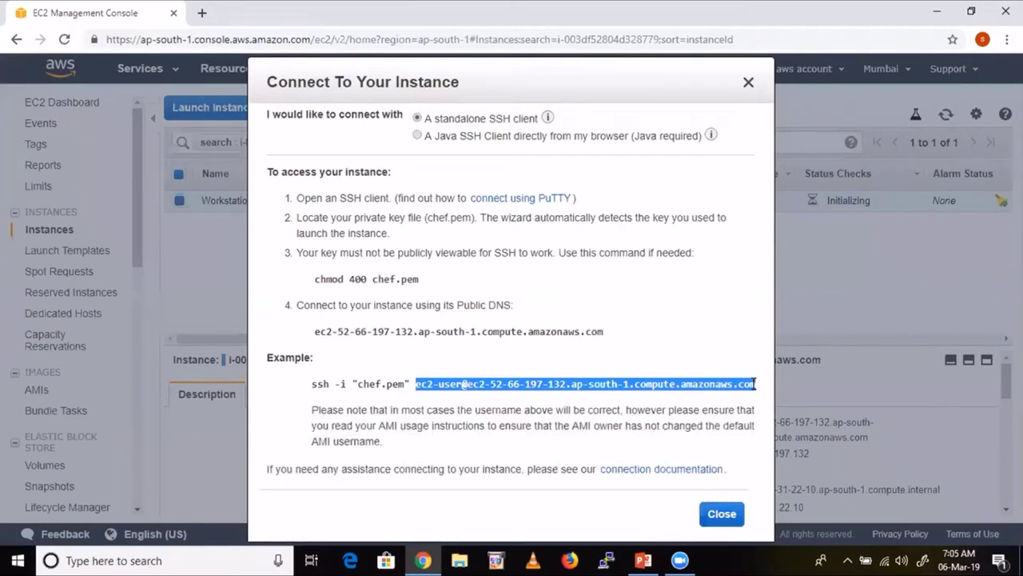
click(609, 559)
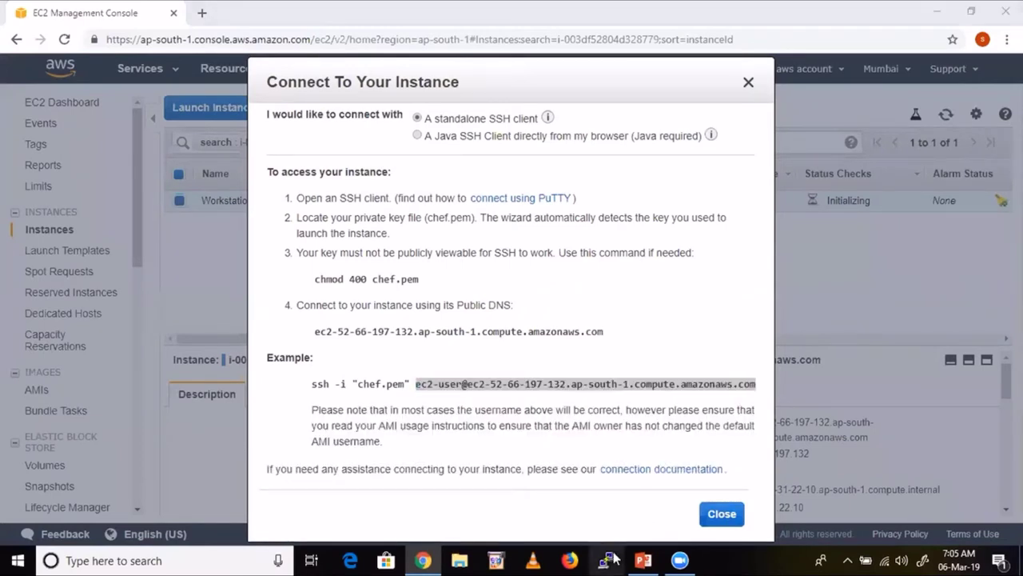
key(ctrl+v)
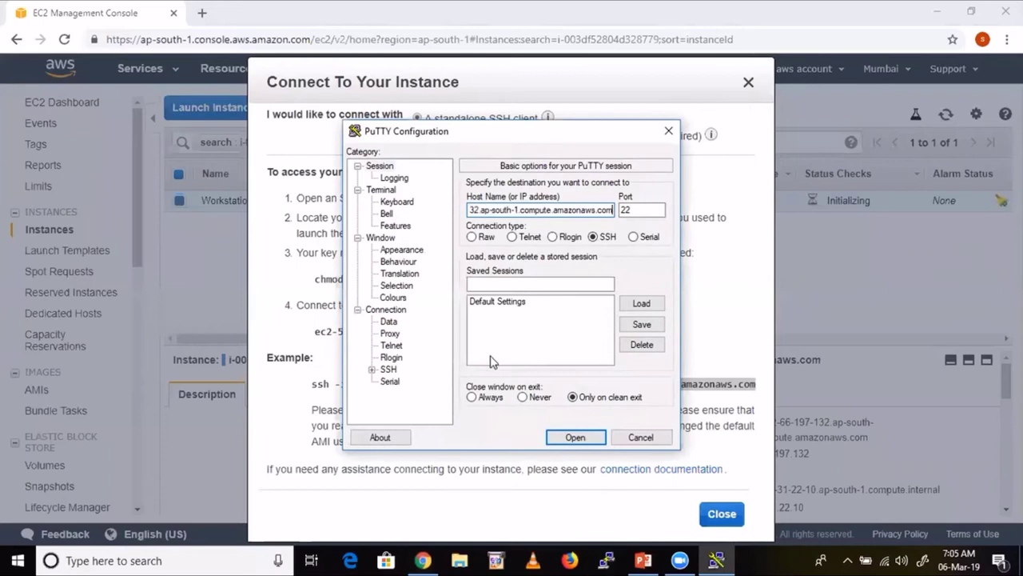
Step: Set chef.ppk from the Desktop as the private key file for SSH authentication
click(373, 368)
click(403, 358)
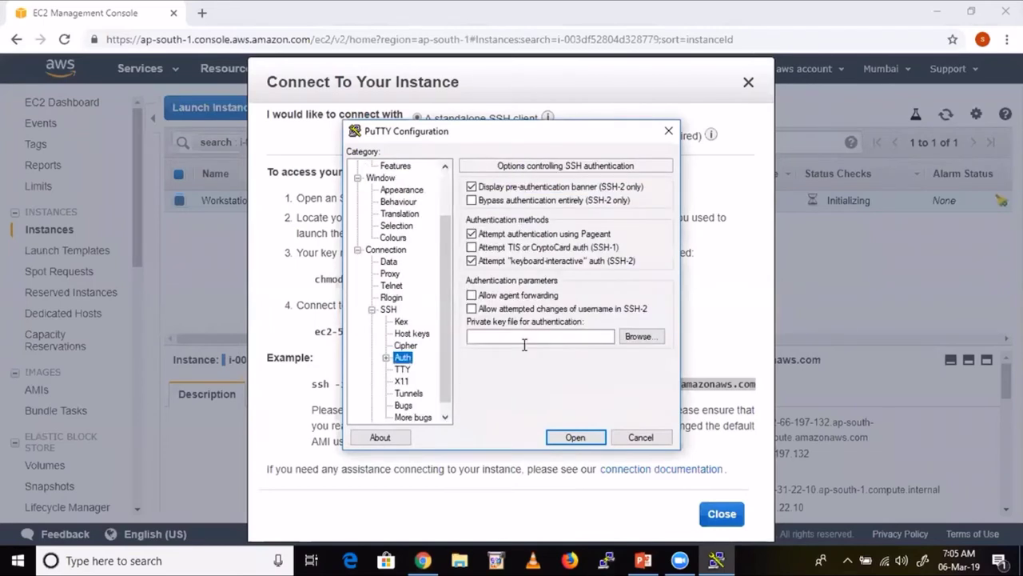
click(652, 336)
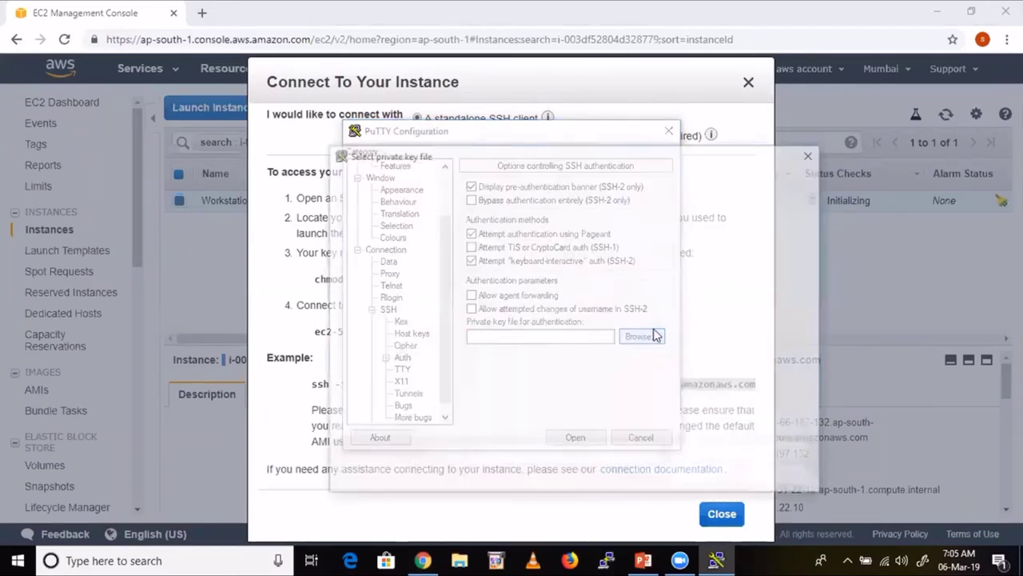
click(768, 260)
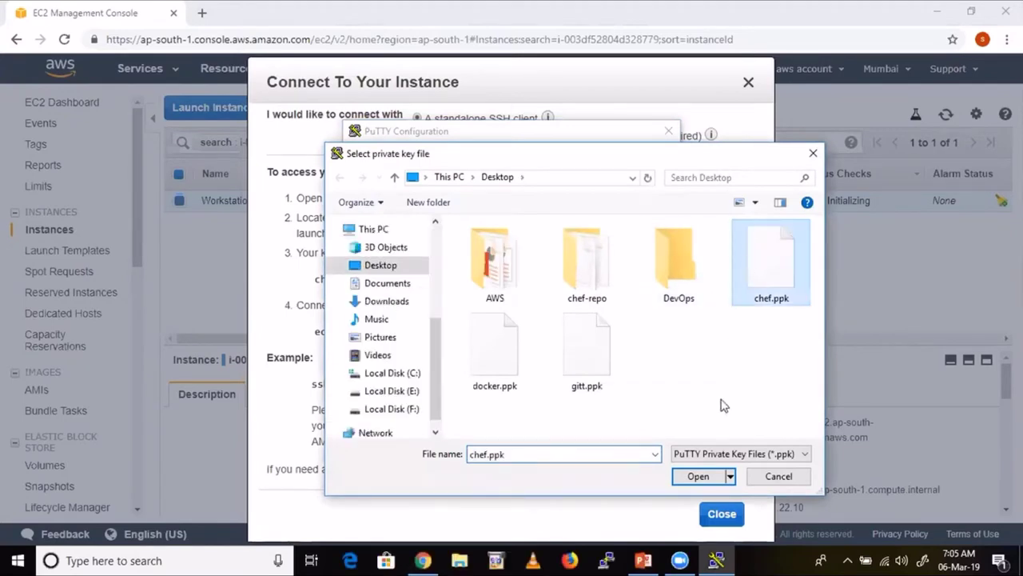
click(698, 477)
Step: Open the SSH session, trust the server's host key and maximize the terminal window
click(578, 437)
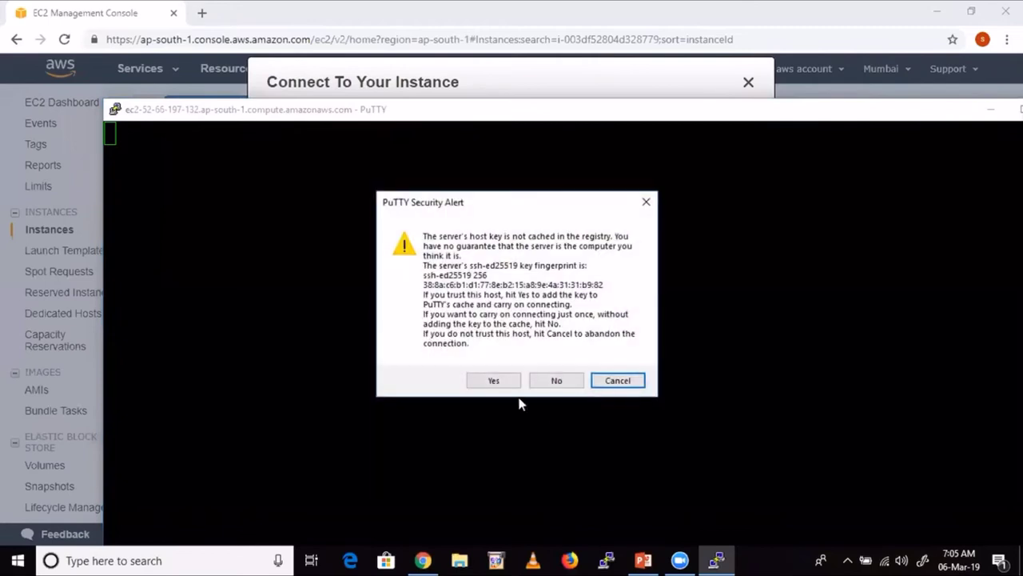
click(494, 380)
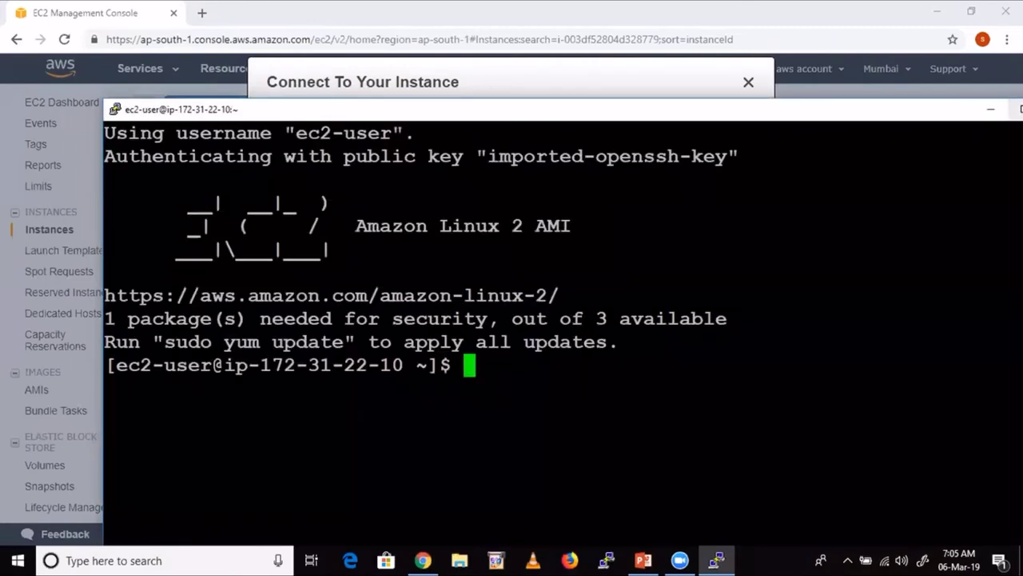
click(1017, 109)
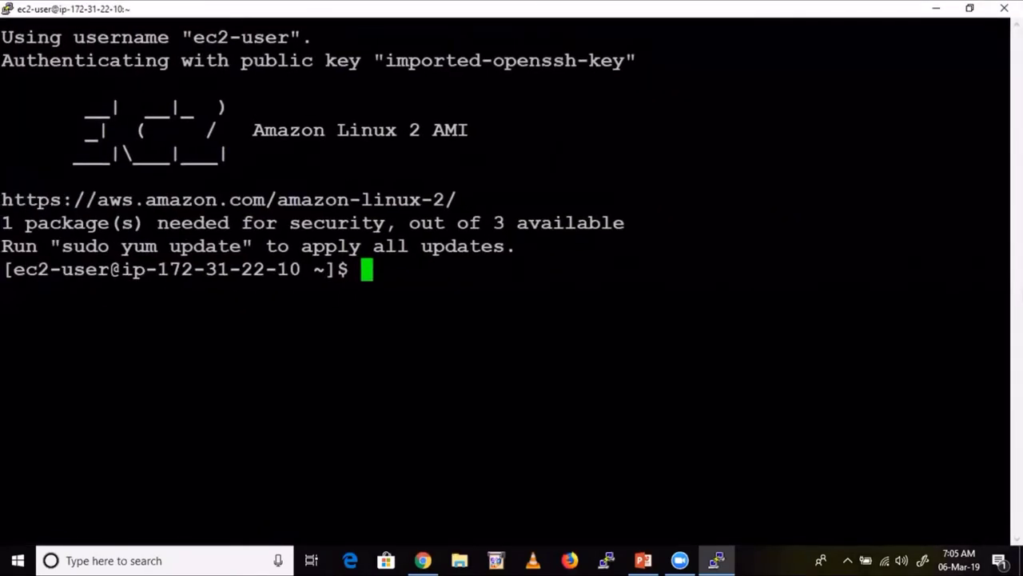
Step: Switch to root with sudo su, run yum update -y and clear the terminal
text(sudo su)
key(Return)
text(yum update -y)
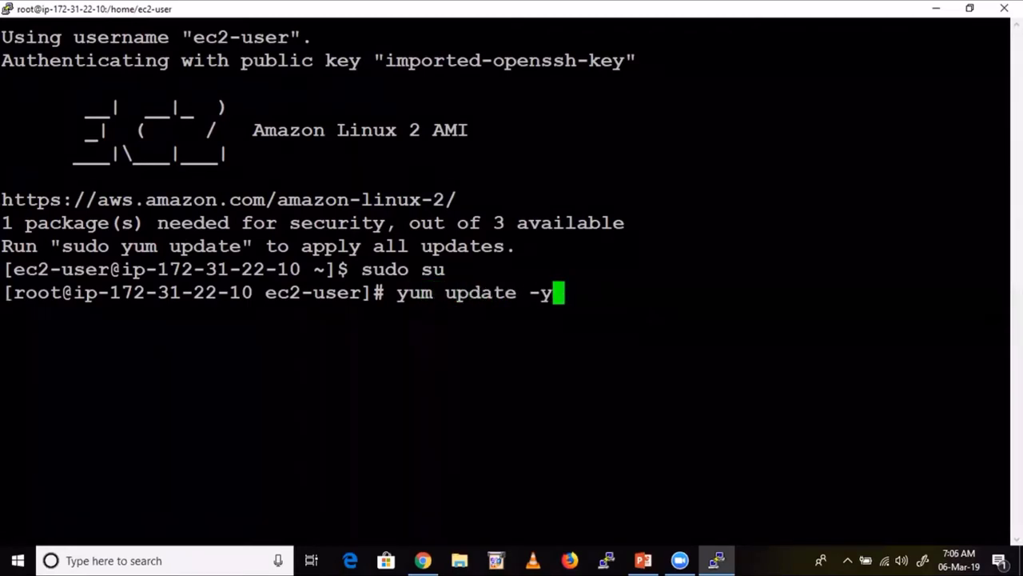
key(Return)
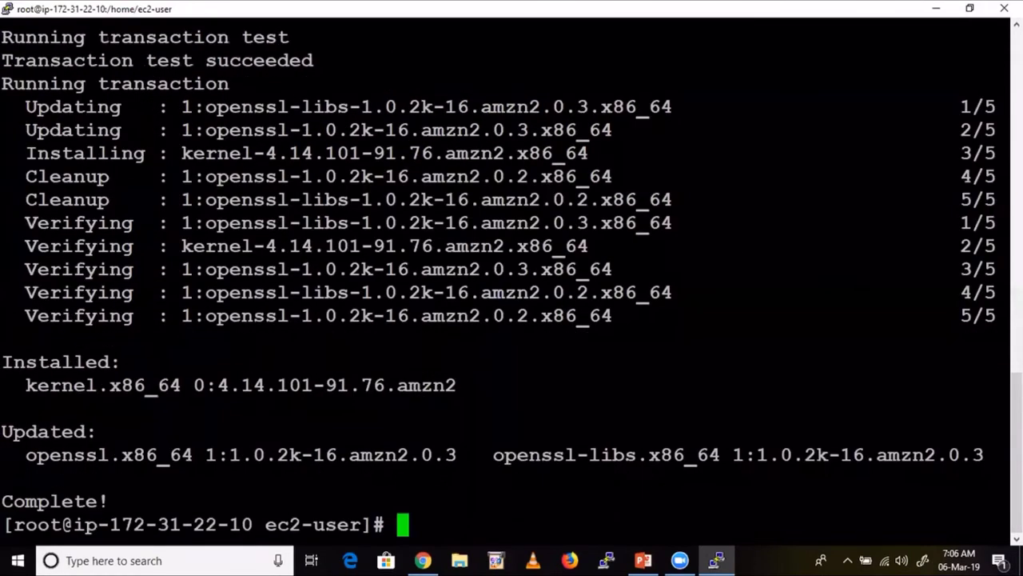
key(ctrl+l)
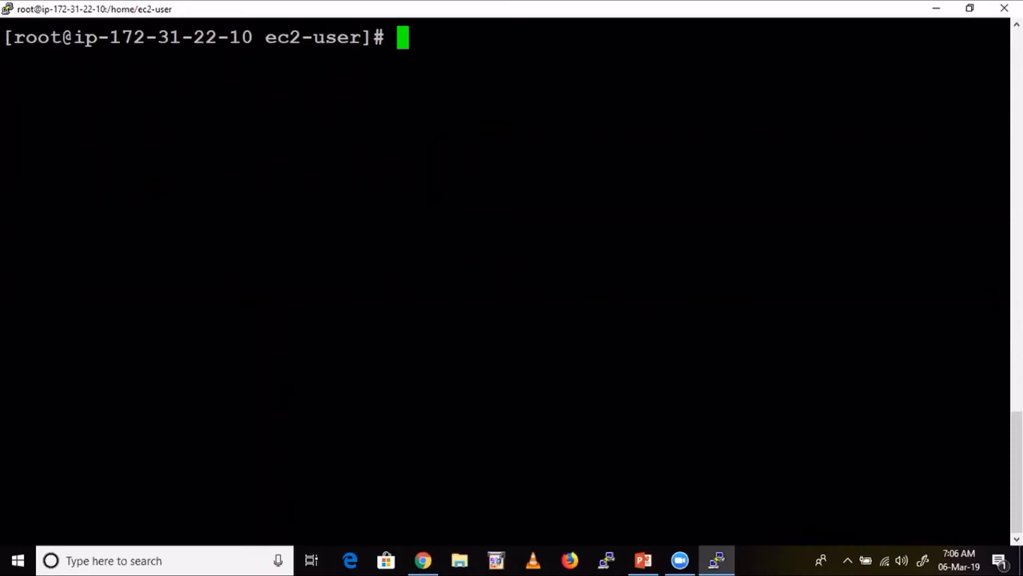
Step: Consult the Install Chef slide in PowerPoint and open the Chef Workstation download page through chef.sh in a new Chrome tab
click(644, 560)
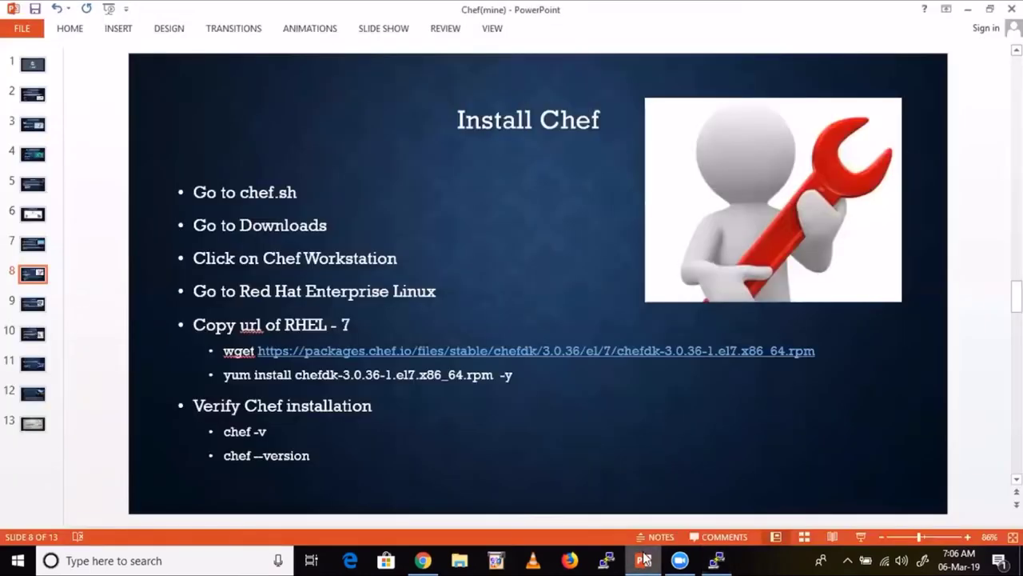
click(422, 560)
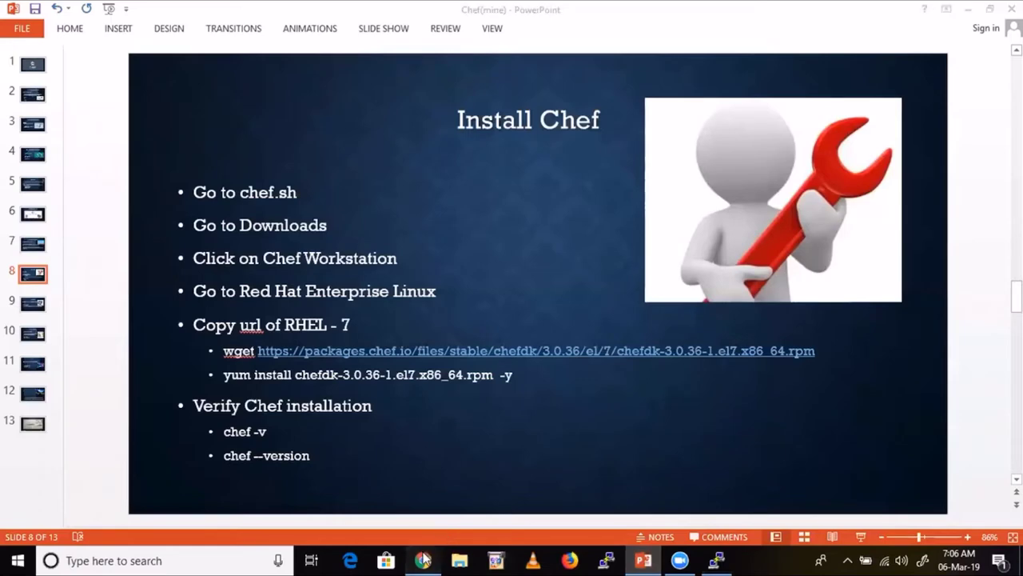
click(202, 14)
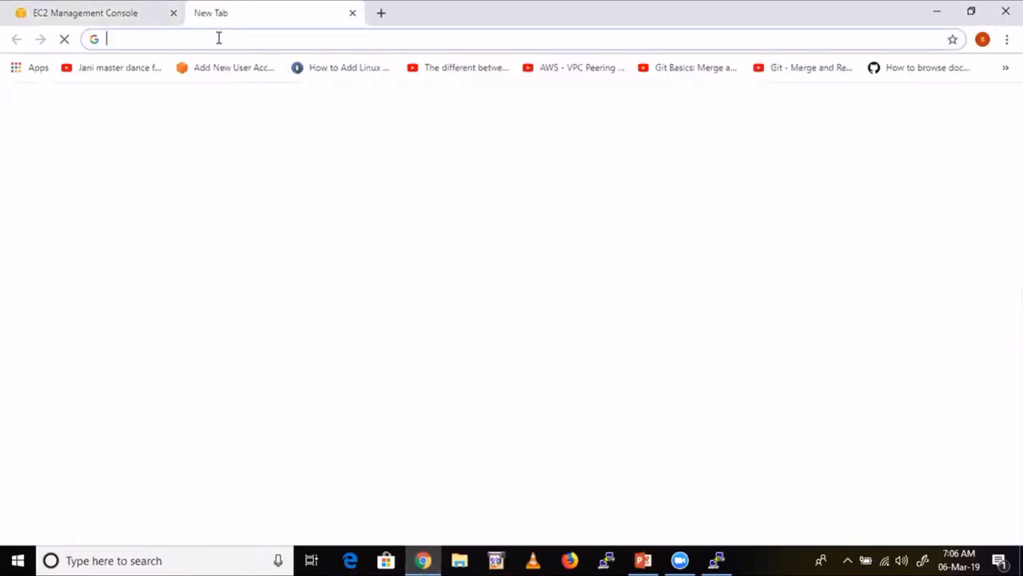
text(chef.s)
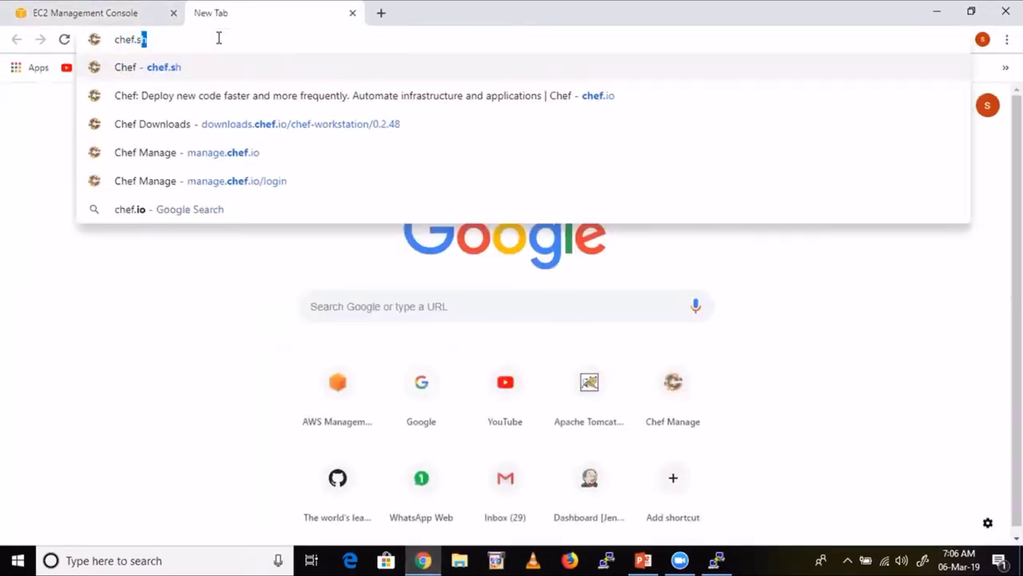
text(h)
key(Return)
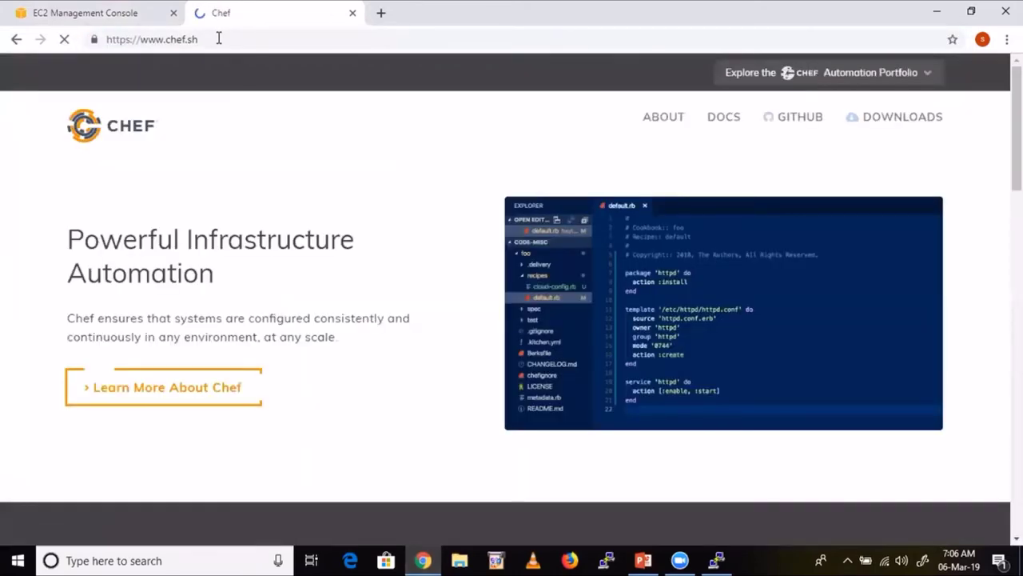
click(907, 122)
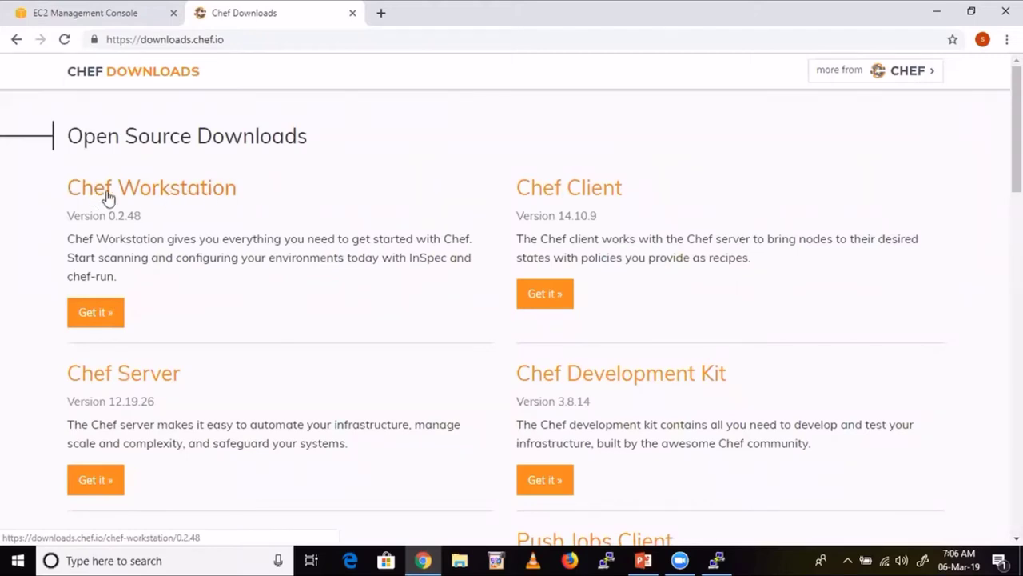
click(88, 315)
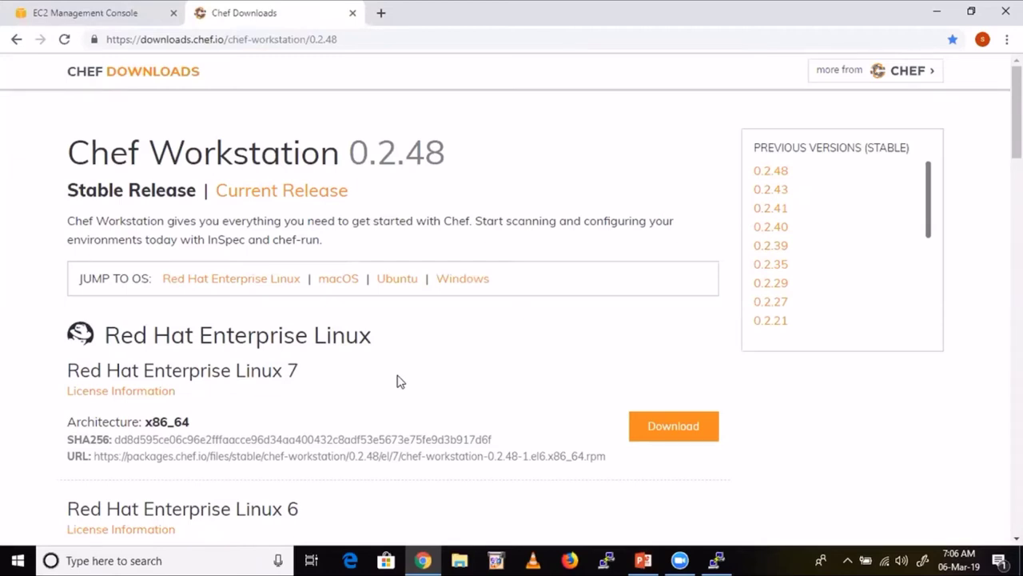
Step: Capture the Chef Workstation download page as a Windows Ink screen sketch
click(926, 558)
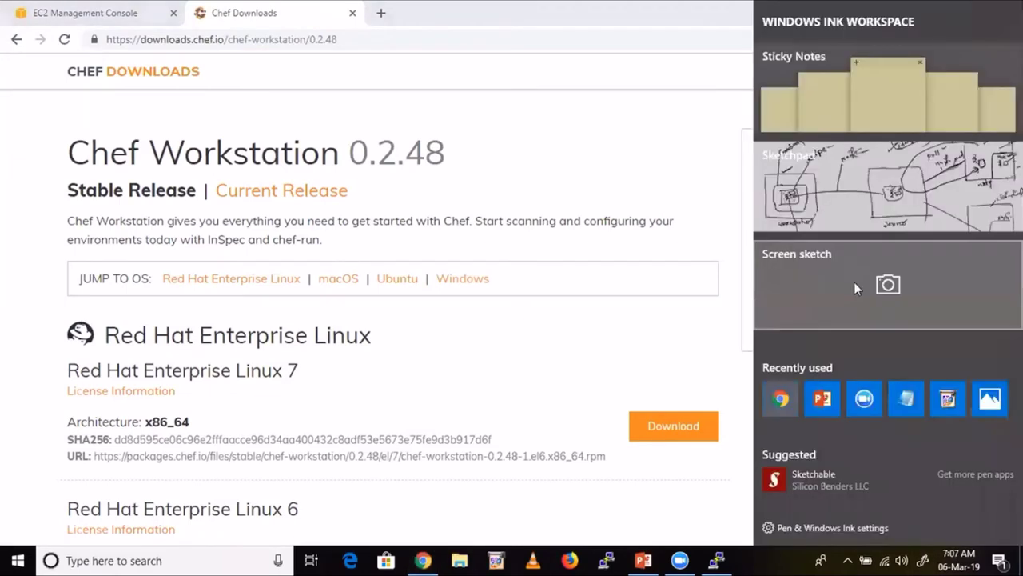
click(854, 285)
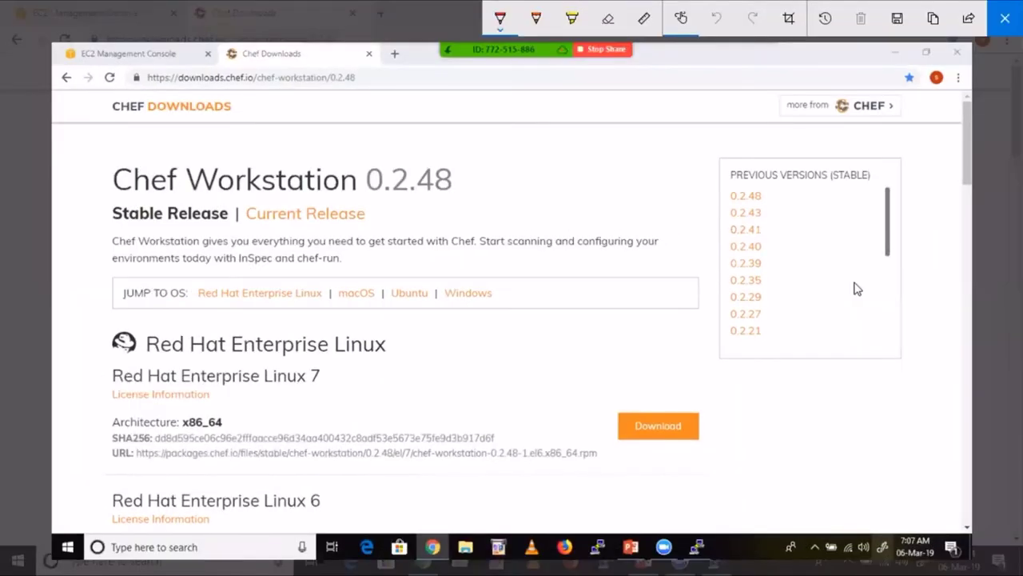